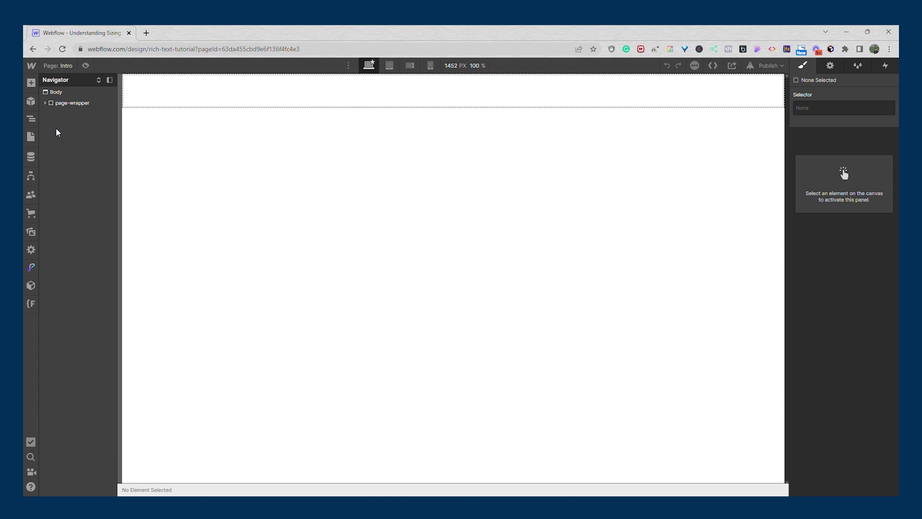
# Add a div block and nest it inside main-wrapper in the page structure
pyautogui.click(45, 103)
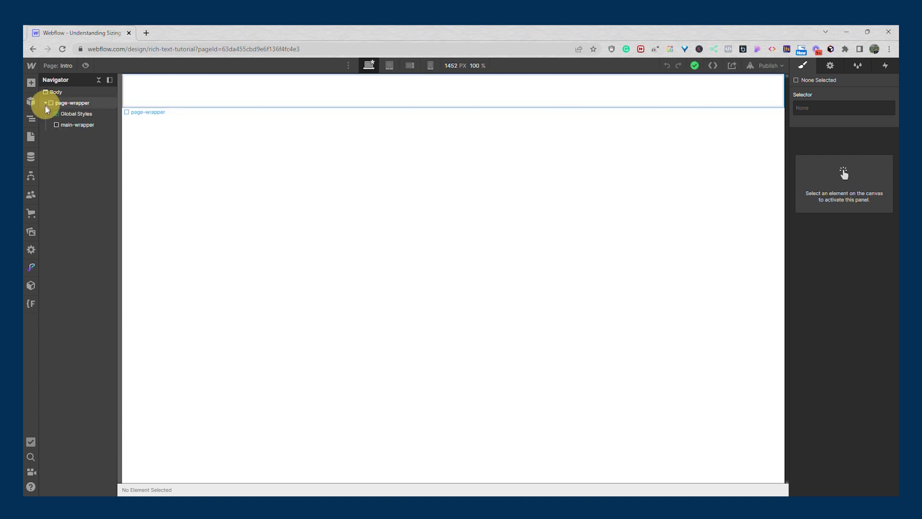
pyautogui.click(65, 126)
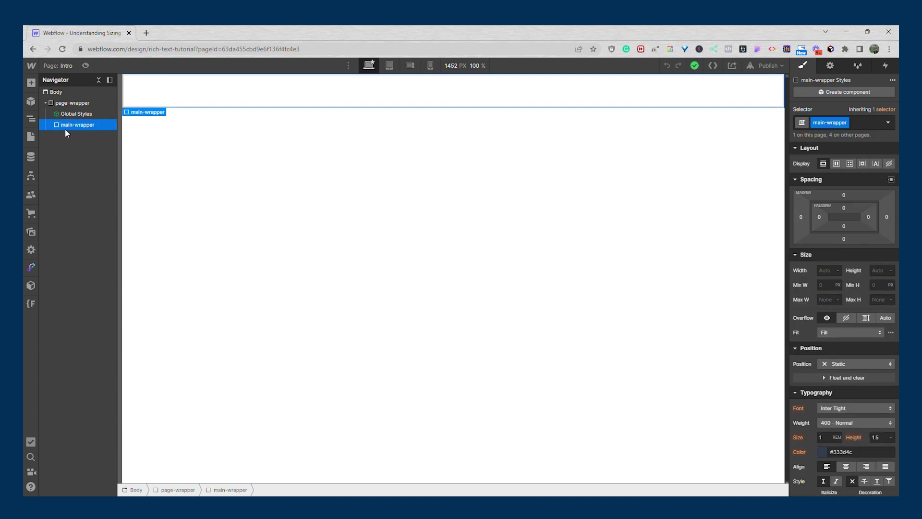
pyautogui.press('a')
pyautogui.moveTo(61, 239); pyautogui.dragTo(233, 217)
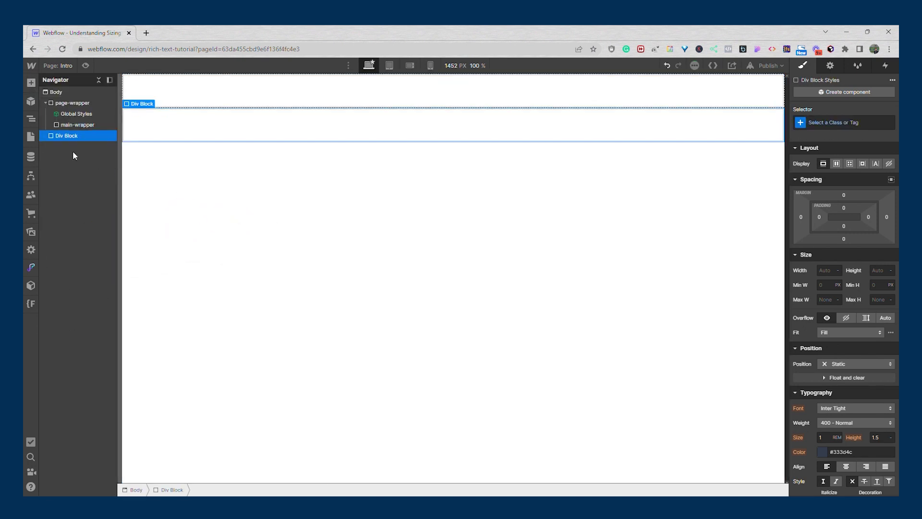
pyautogui.moveTo(59, 140); pyautogui.dragTo(81, 138)
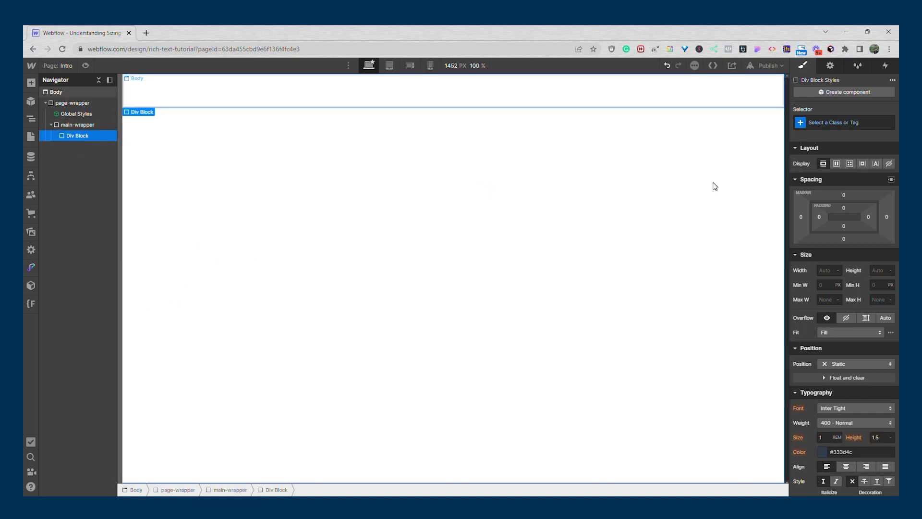
# Give the new div block inside main-wrapper the class grandparent
pyautogui.click(836, 122)
pyautogui.write('gr')
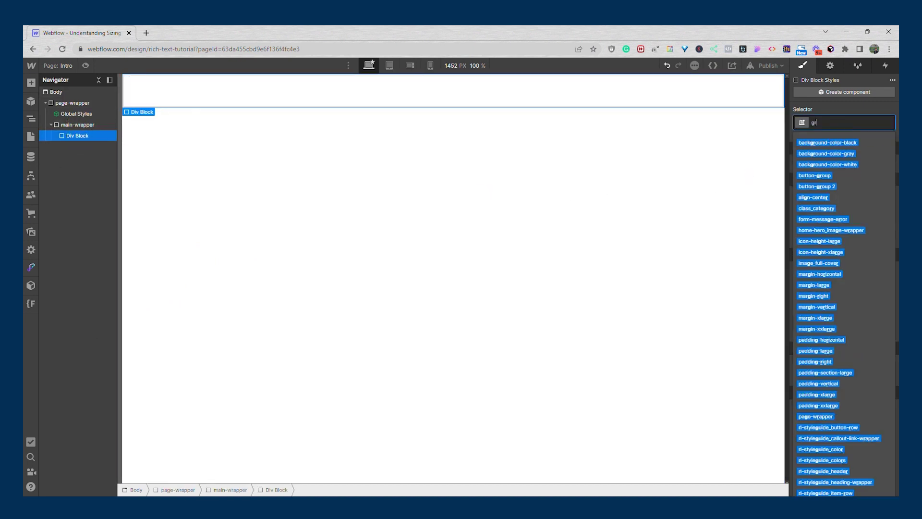
pyautogui.write('andparent')
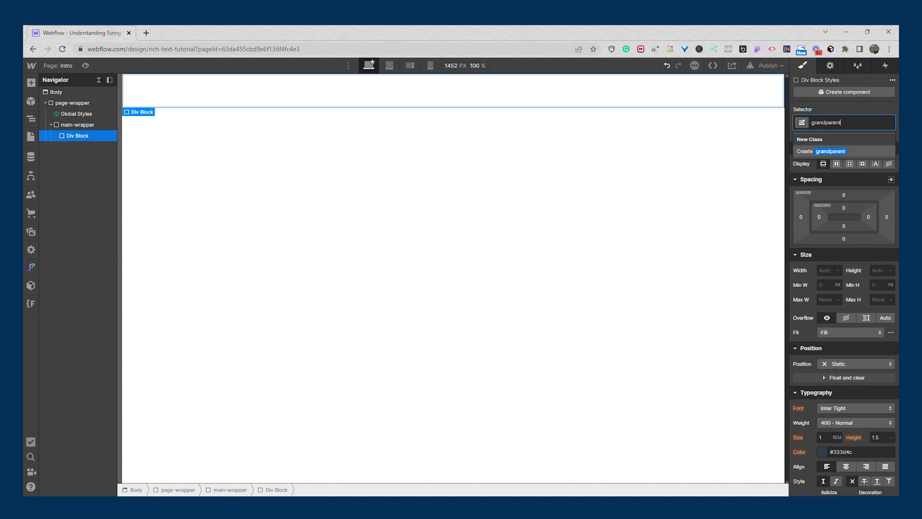
pyautogui.press('Return')
# Set the grandparent block's width and height to 500 px each
pyautogui.click(824, 269)
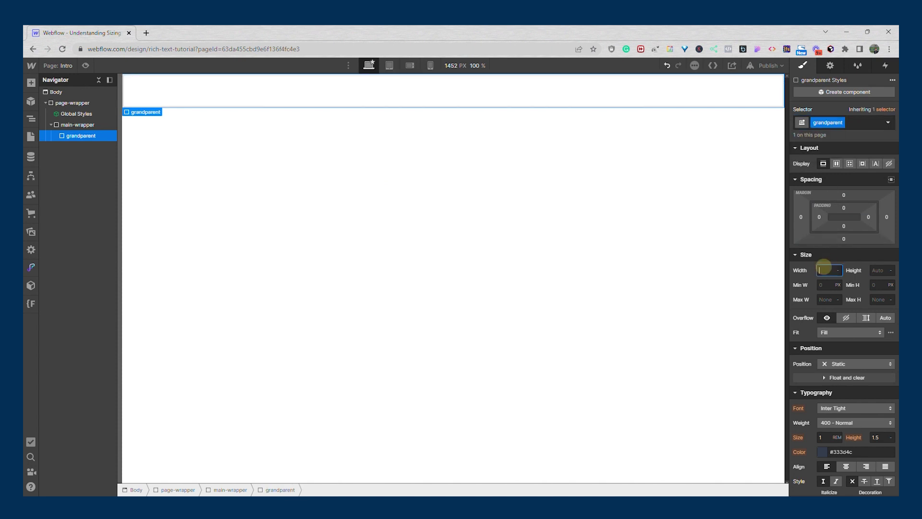
pyautogui.write('500')
pyautogui.press('Tab')
pyautogui.write('500')
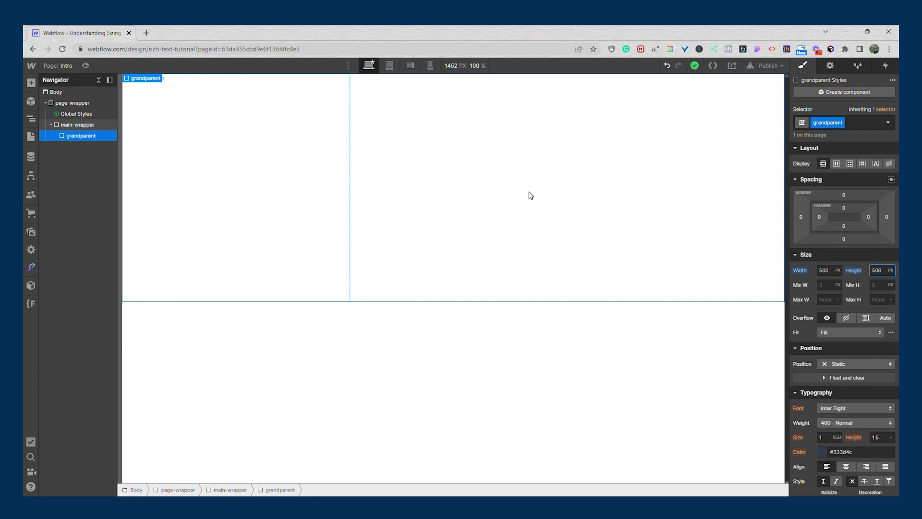
# Give the grandparent block a light purple background colour, #abacff
pyautogui.scroll(-5, 777, 354)
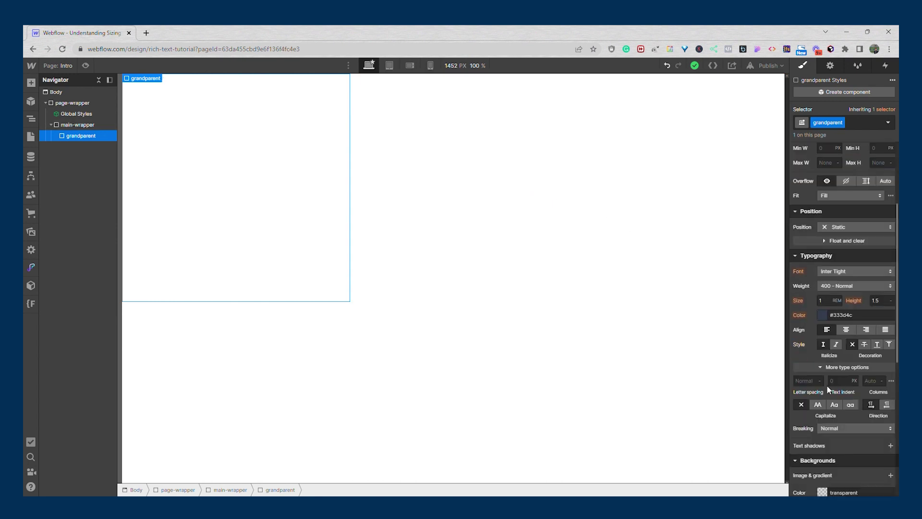
pyautogui.click(823, 402)
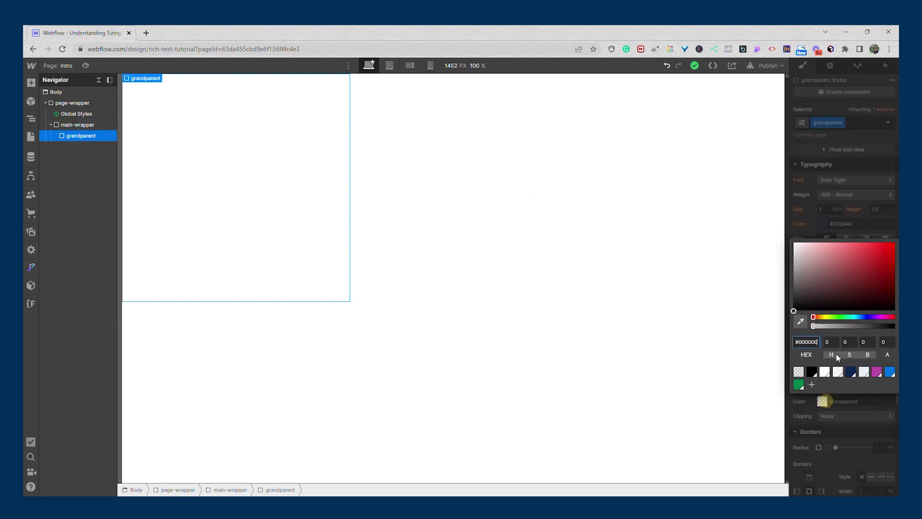
pyautogui.moveTo(860, 317); pyautogui.dragTo(867, 317)
pyautogui.moveTo(862, 271); pyautogui.dragTo(826, 242)
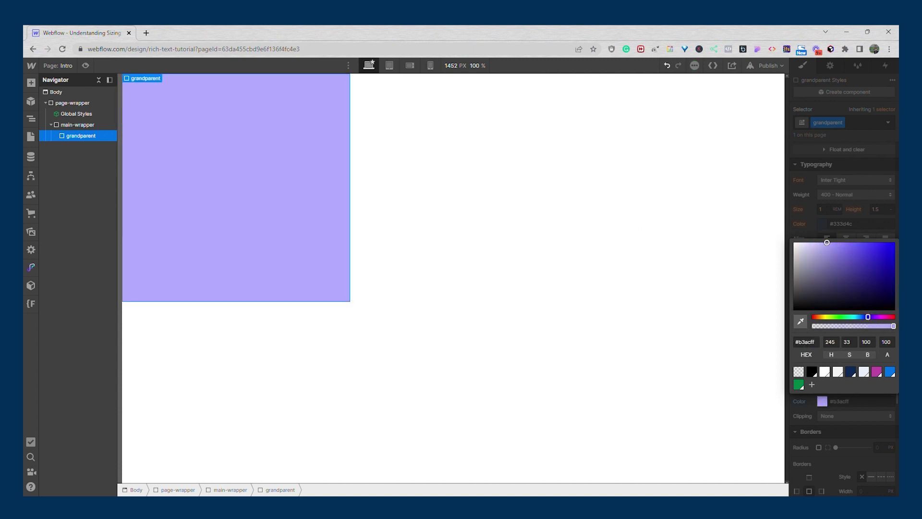
pyautogui.click(867, 317)
pyautogui.moveTo(867, 317); pyautogui.dragTo(866, 316)
pyautogui.moveTo(850, 261); pyautogui.dragTo(827, 239)
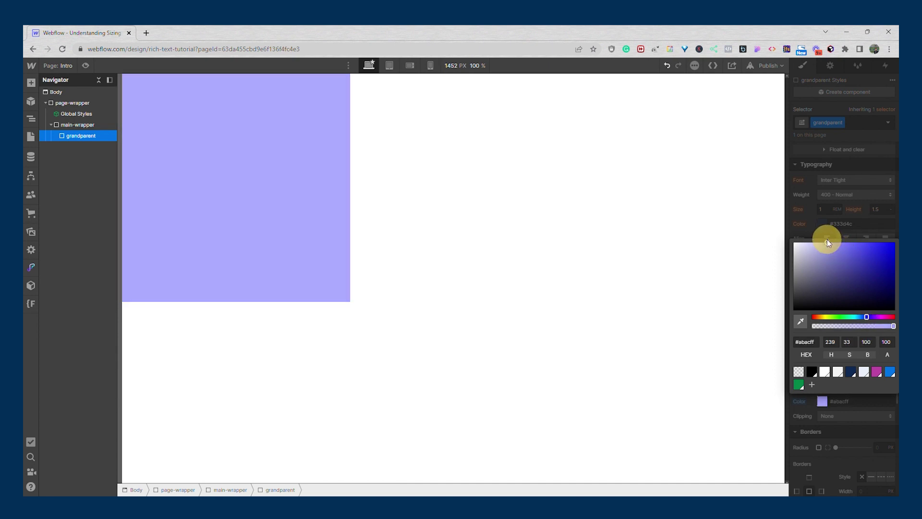
pyautogui.click(827, 224)
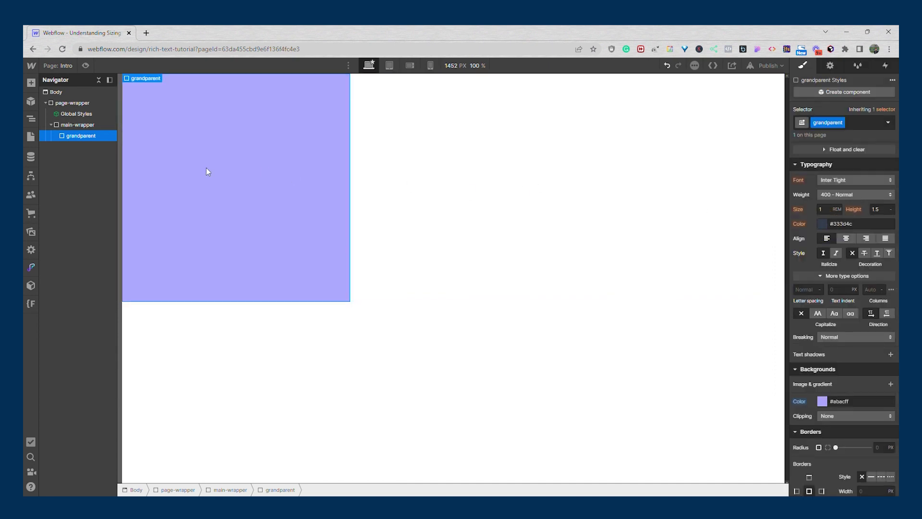
# Add a div block inside the grandparent block and give it the class parent
pyautogui.click(75, 136)
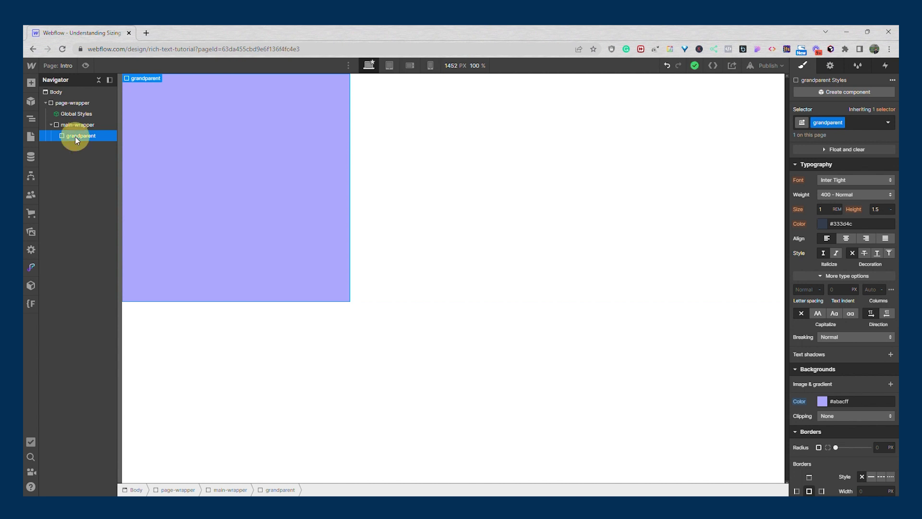
pyautogui.click(31, 87)
pyautogui.moveTo(78, 232); pyautogui.dragTo(172, 209)
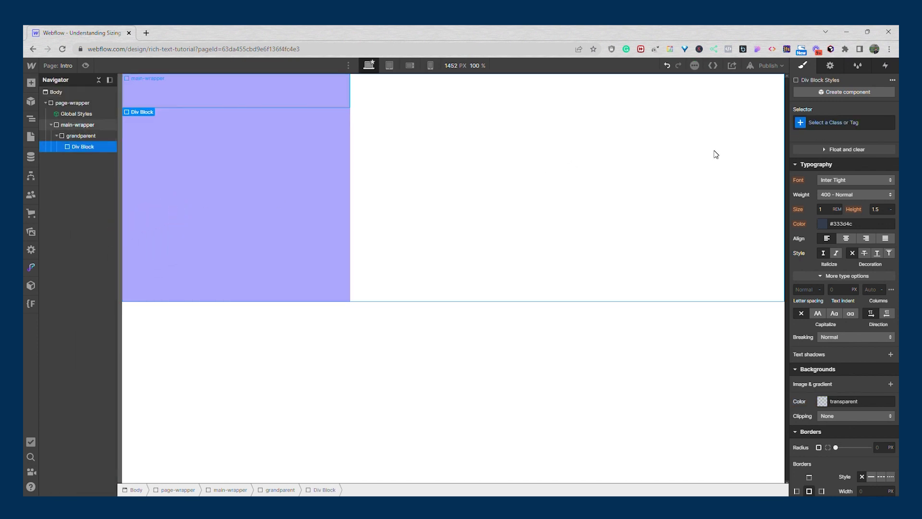
pyautogui.hotkey('ctrl', 'Return')
pyautogui.write('parent')
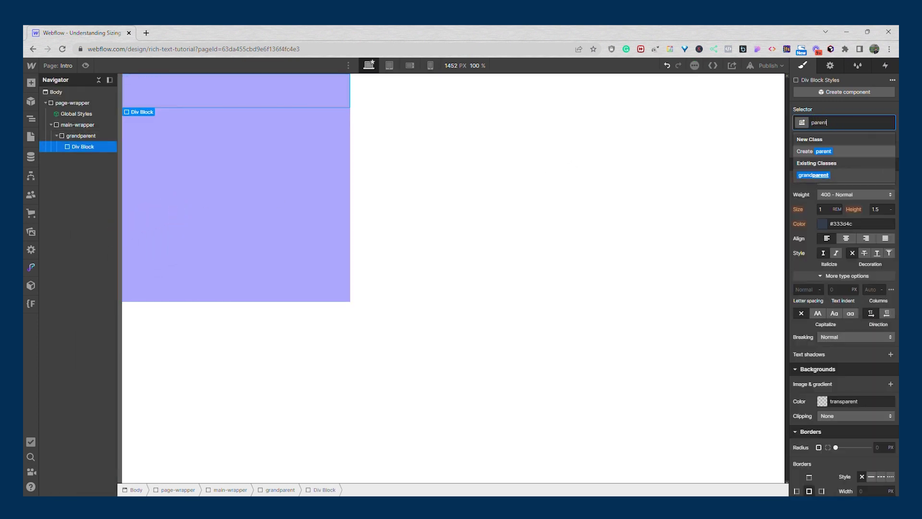
pyautogui.press('Return')
# Set the parent block's width to 250 px and its height to 500 px
pyautogui.scroll(5, 816, 253)
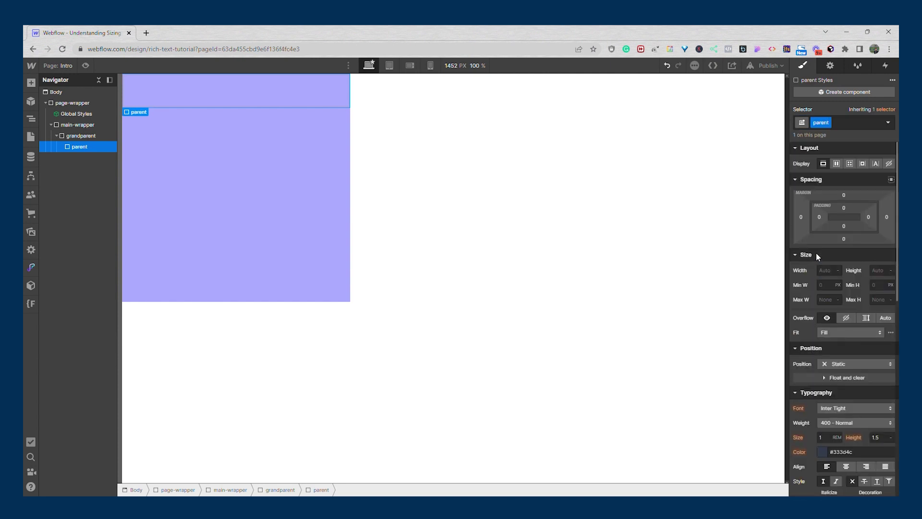
pyautogui.click(820, 269)
pyautogui.write('250')
pyautogui.press('Return')
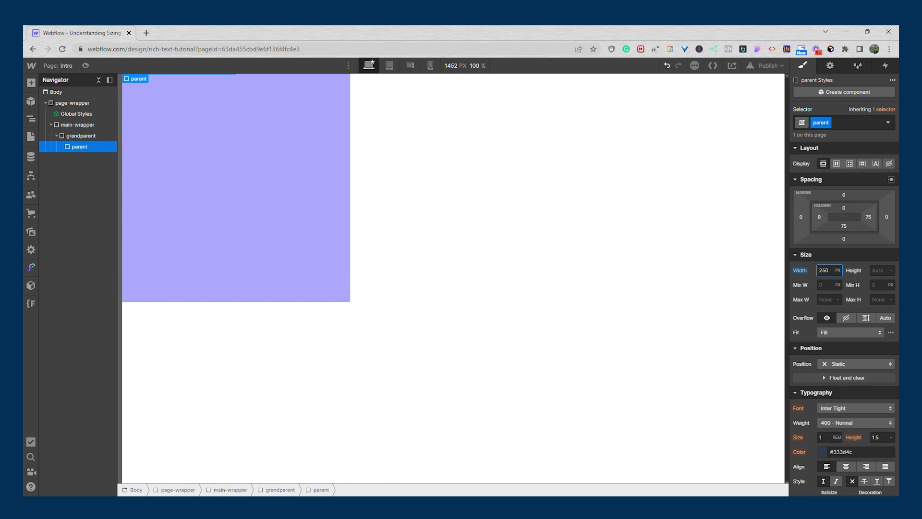
pyautogui.click(877, 270)
pyautogui.write('500')
pyautogui.press('Return')
# Give the parent block a darker blue-purple background colour, #5e68d5
pyautogui.scroll(-4, 871, 322)
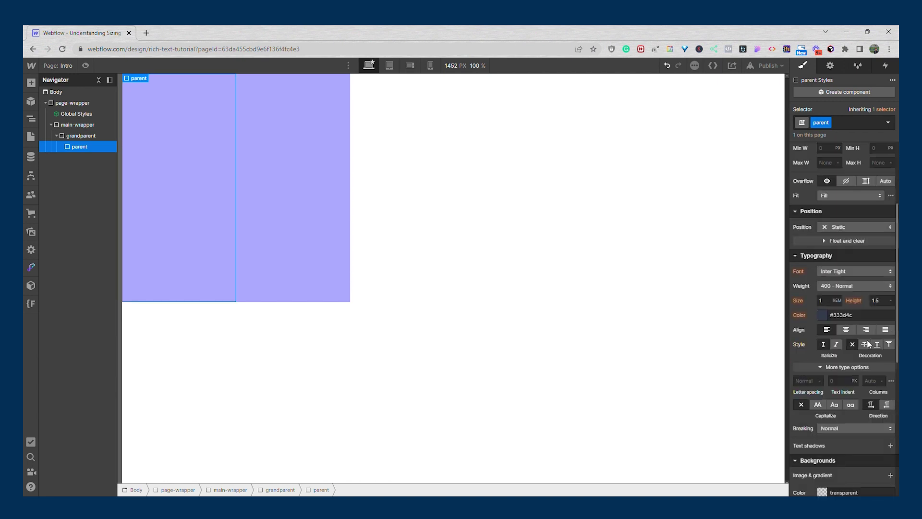
pyautogui.click(822, 447)
pyautogui.moveTo(852, 362); pyautogui.dragTo(865, 362)
pyautogui.click(863, 307)
pyautogui.moveTo(863, 307); pyautogui.dragTo(850, 299)
pyautogui.click(851, 256)
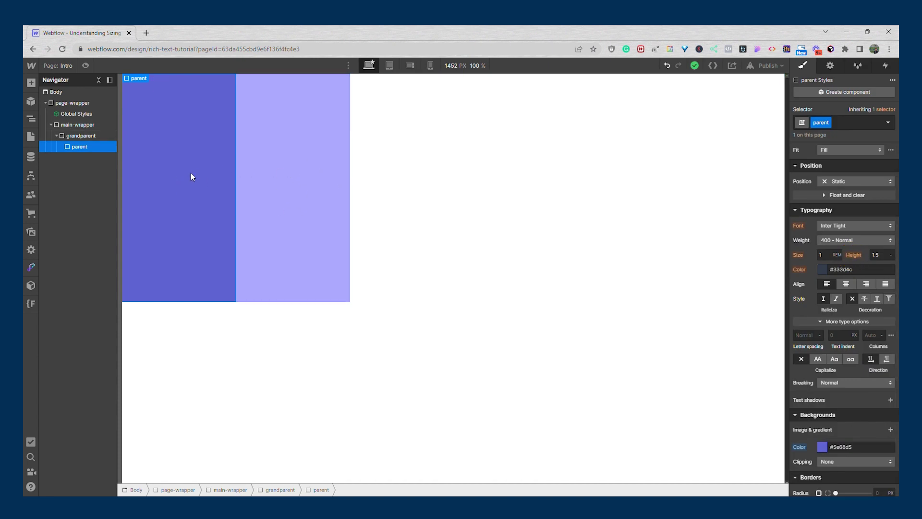
# Add a div block inside the parent block and give it the class child
pyautogui.click(79, 149)
pyautogui.click(31, 82)
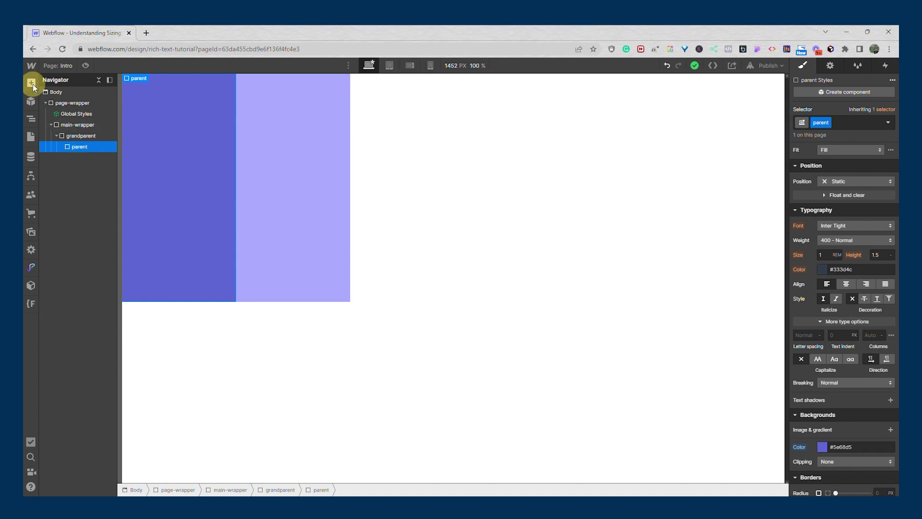
pyautogui.moveTo(62, 243); pyautogui.dragTo(165, 197)
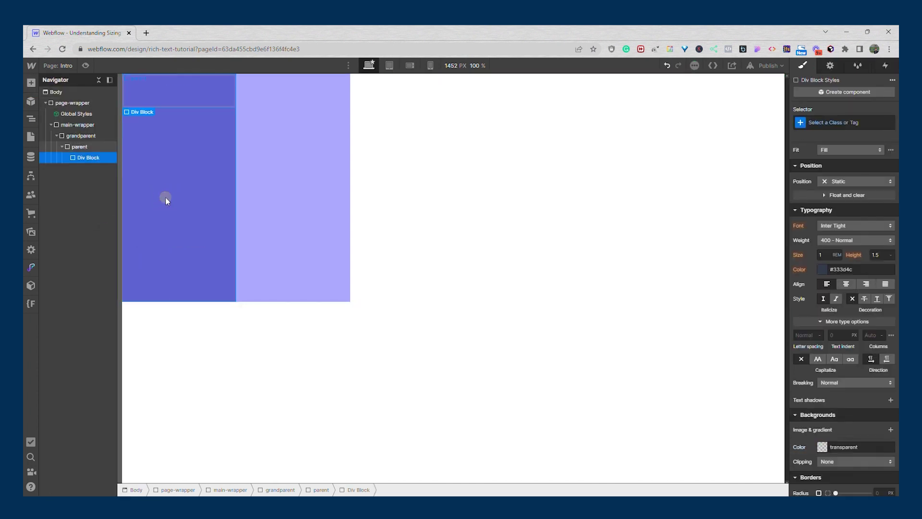
pyautogui.hotkey('ctrl', 'Return')
pyautogui.write('child')
pyautogui.press('Return')
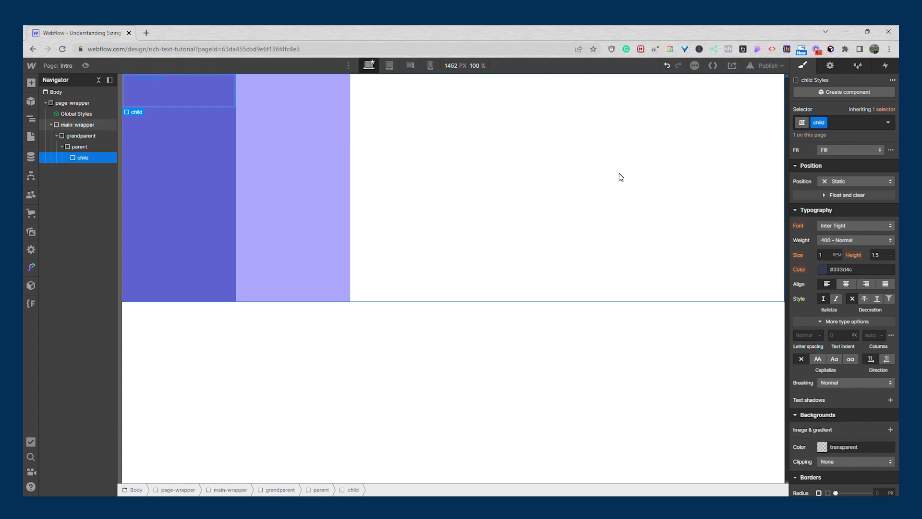
# Check the grandparent and parent sizes, and set the child block's width to 50% and its height to the parent's full height
pyautogui.click(79, 136)
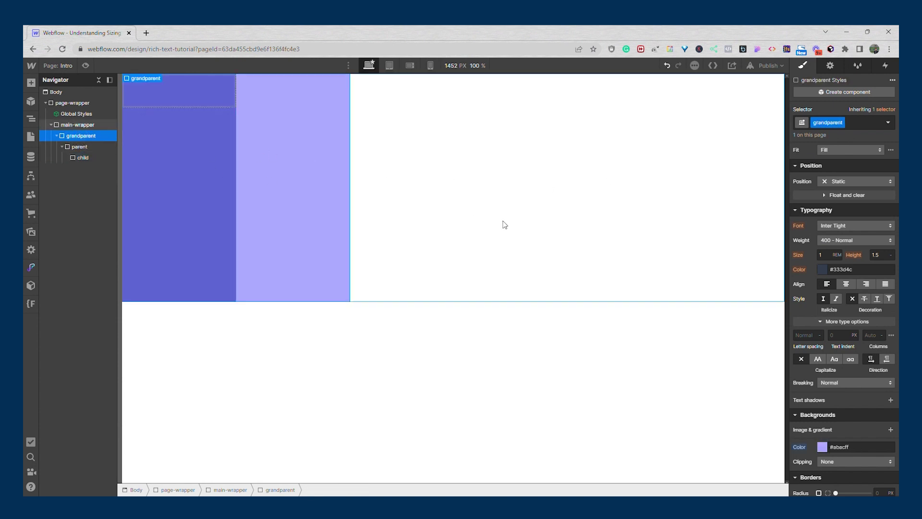
pyautogui.scroll(3, 805, 277)
pyautogui.scroll(2, 805, 278)
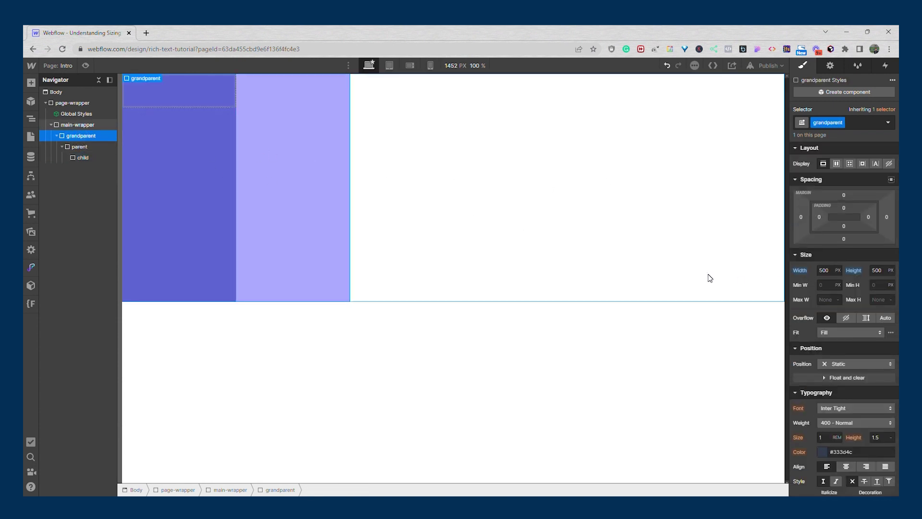
pyautogui.click(92, 150)
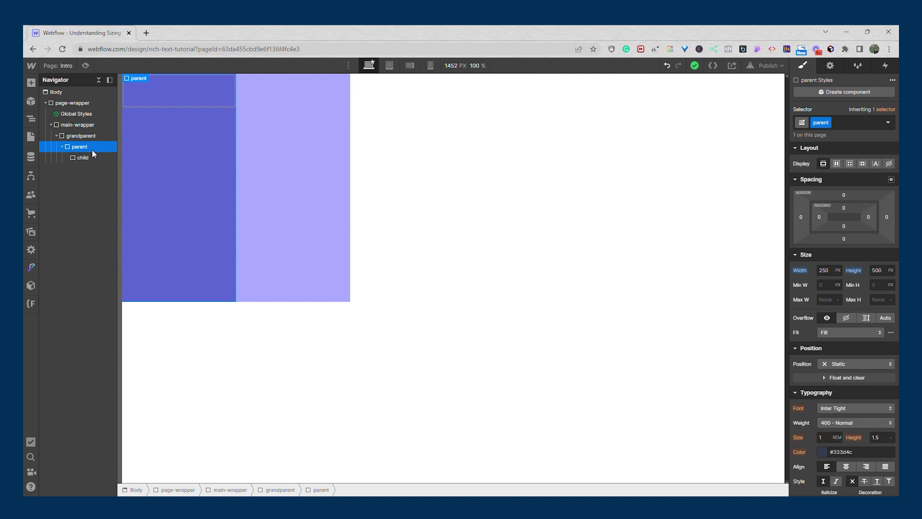
pyautogui.click(92, 155)
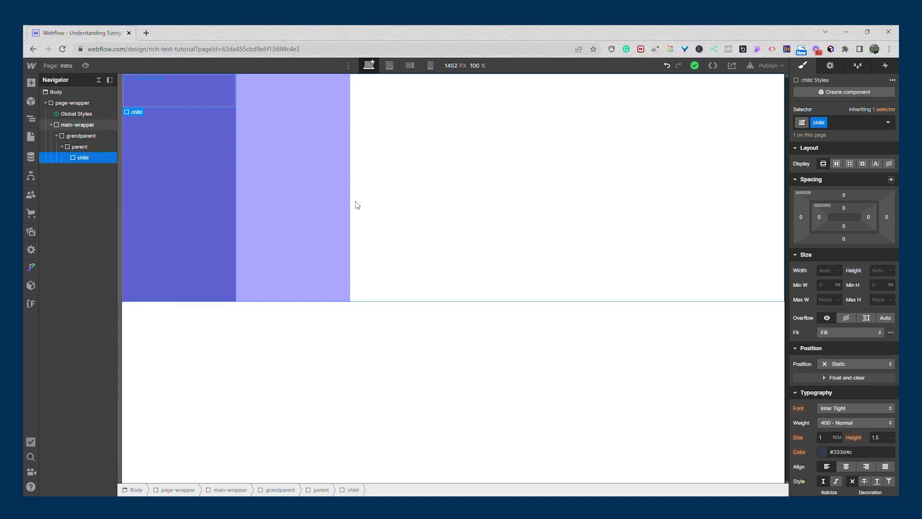
pyautogui.click(824, 269)
pyautogui.write('50%')
pyautogui.click(880, 270)
pyautogui.write('50')
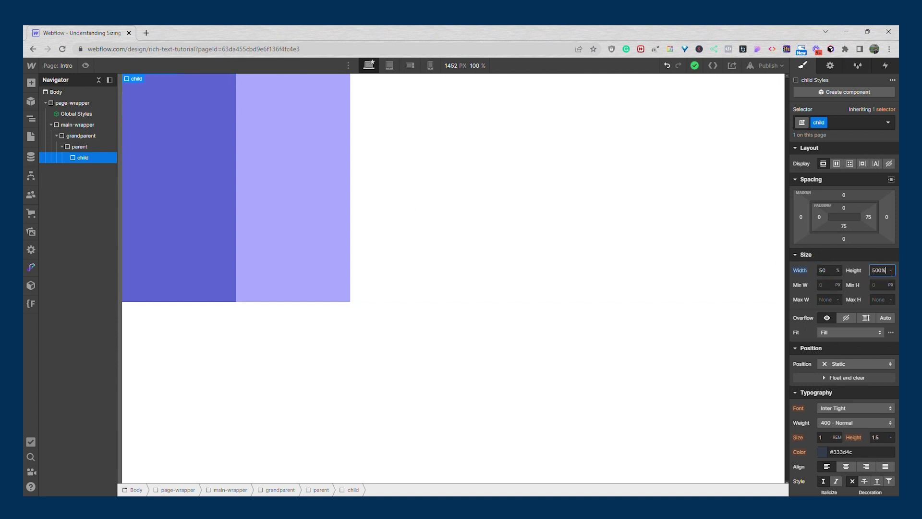
pyautogui.write('%')
# Give the child block a dark navy background colour, #1d3150
pyautogui.scroll(-3, 857, 375)
pyautogui.scroll(-2, 857, 375)
pyautogui.click(823, 401)
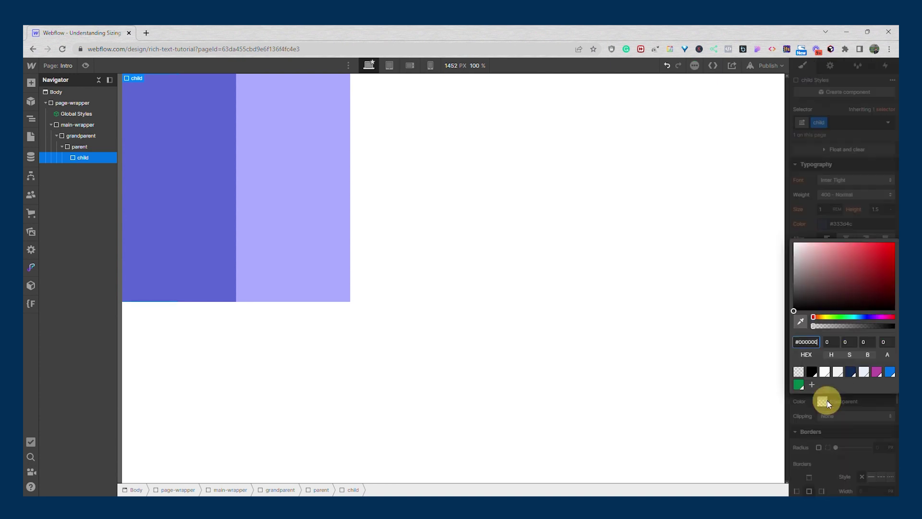
pyautogui.click(861, 316)
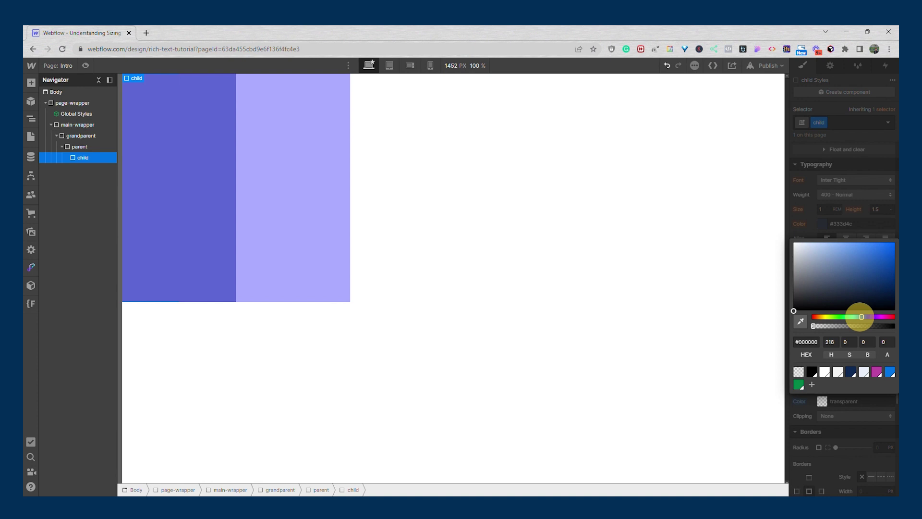
pyautogui.click(861, 286)
pyautogui.moveTo(861, 286); pyautogui.dragTo(861, 289)
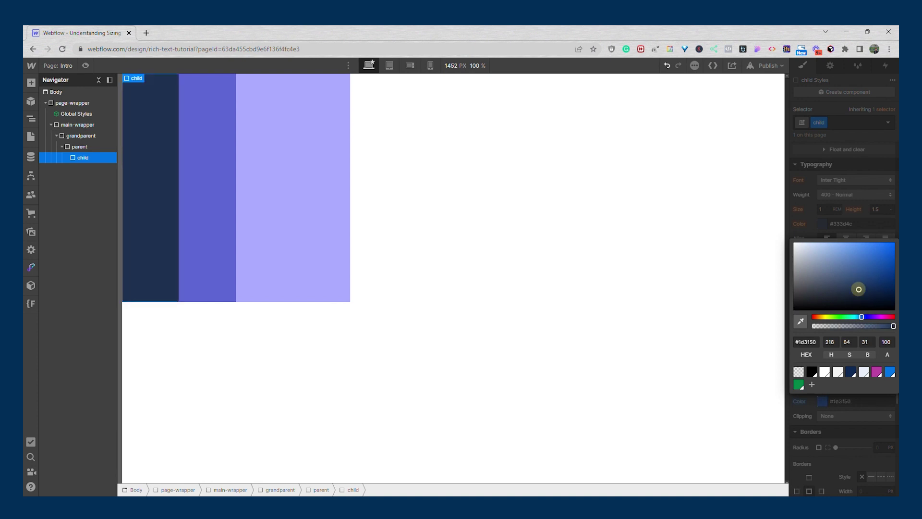
pyautogui.click(862, 225)
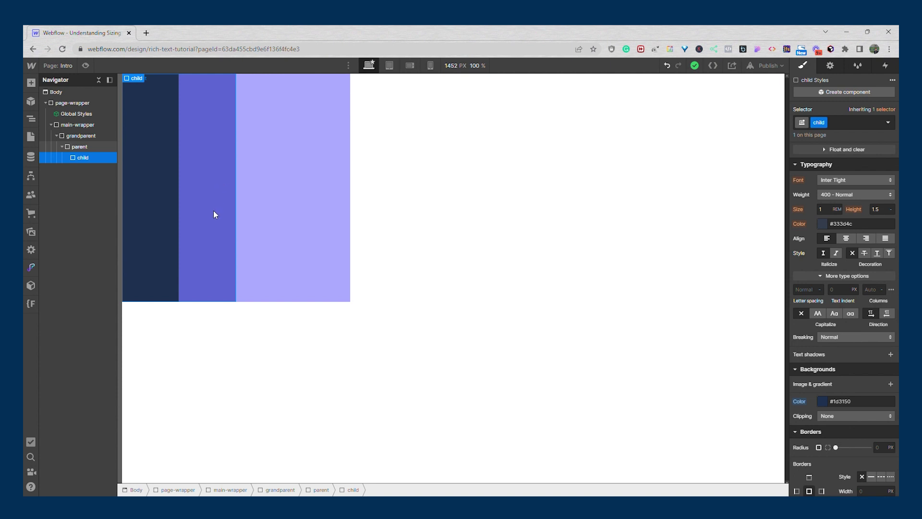
# Set the grandparent block's position to Relative
pyautogui.click(84, 135)
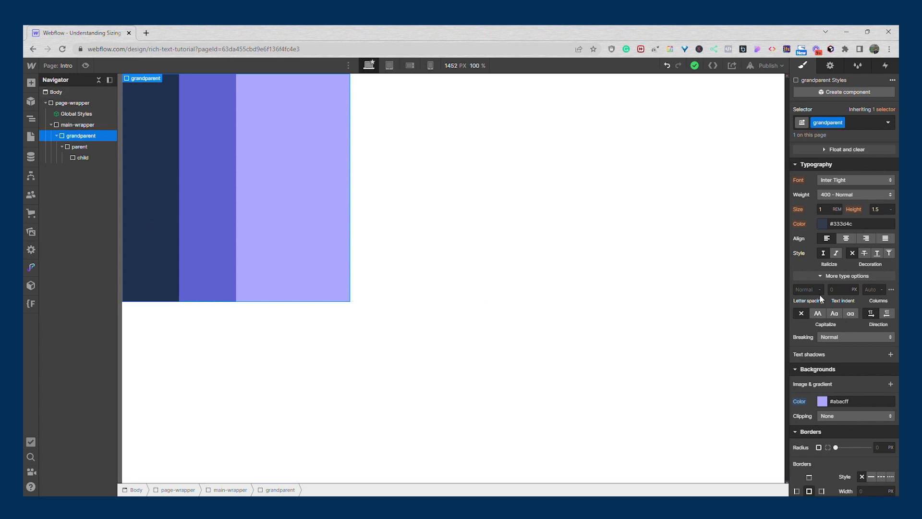
pyautogui.scroll(3, 829, 278)
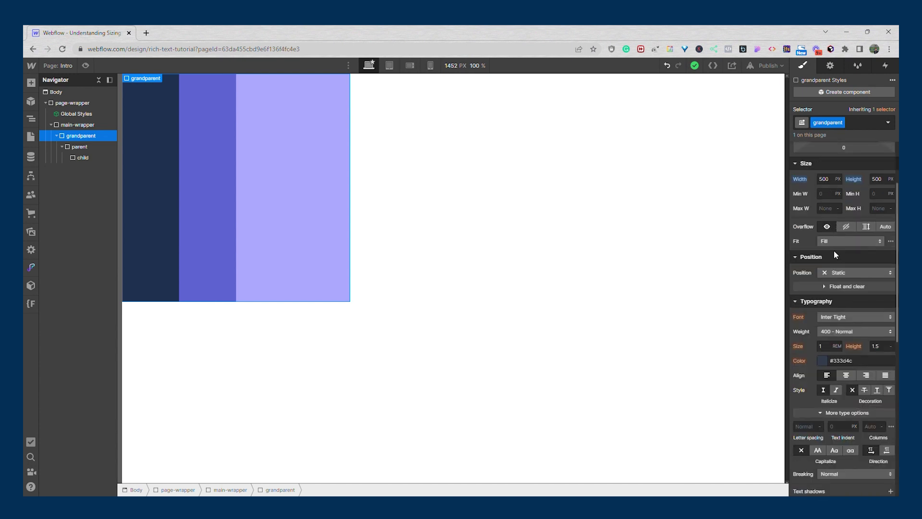
pyautogui.click(836, 270)
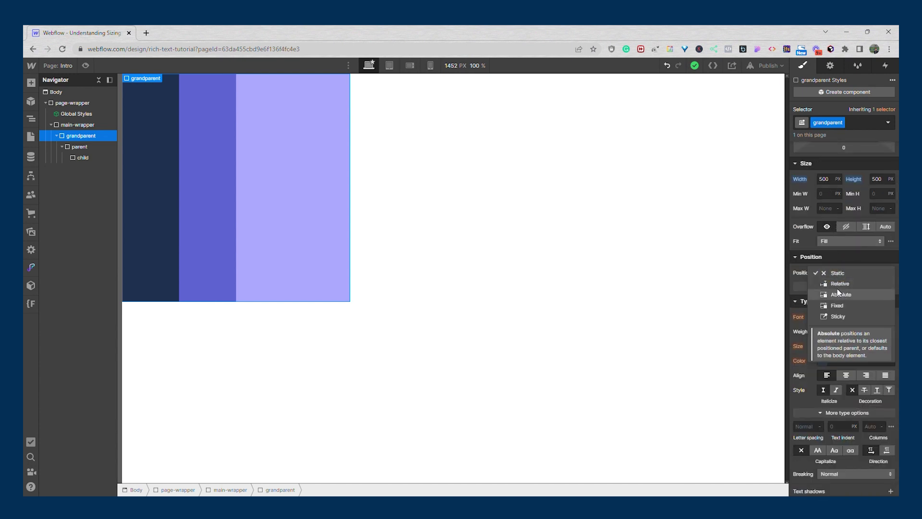
pyautogui.click(837, 283)
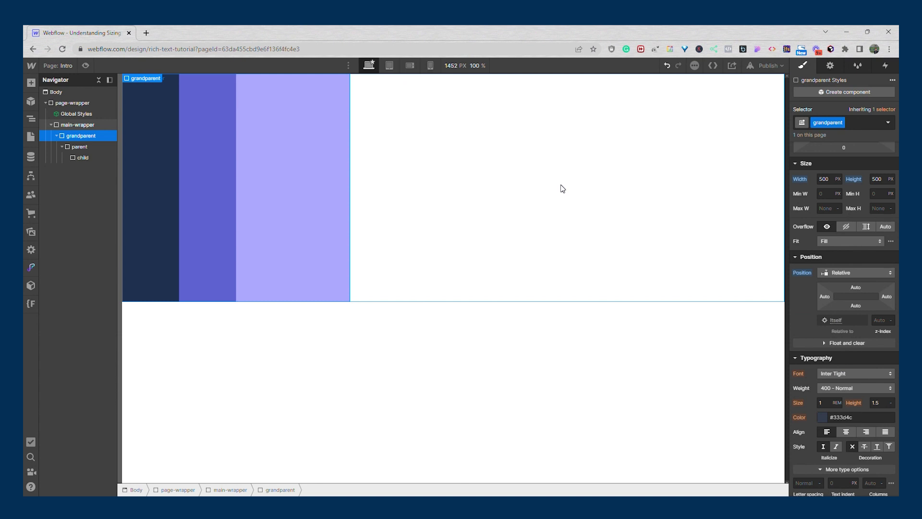
# Set the child block's position to Absolute
pyautogui.click(86, 157)
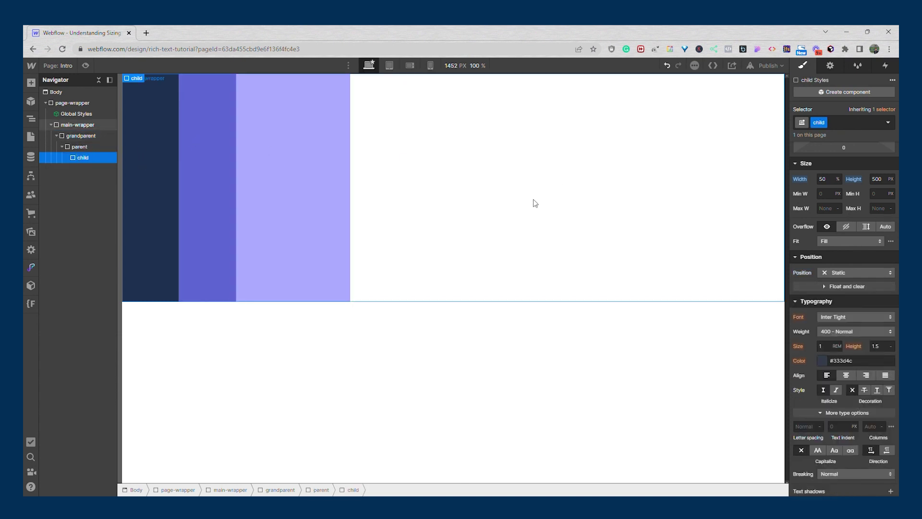
pyautogui.click(841, 272)
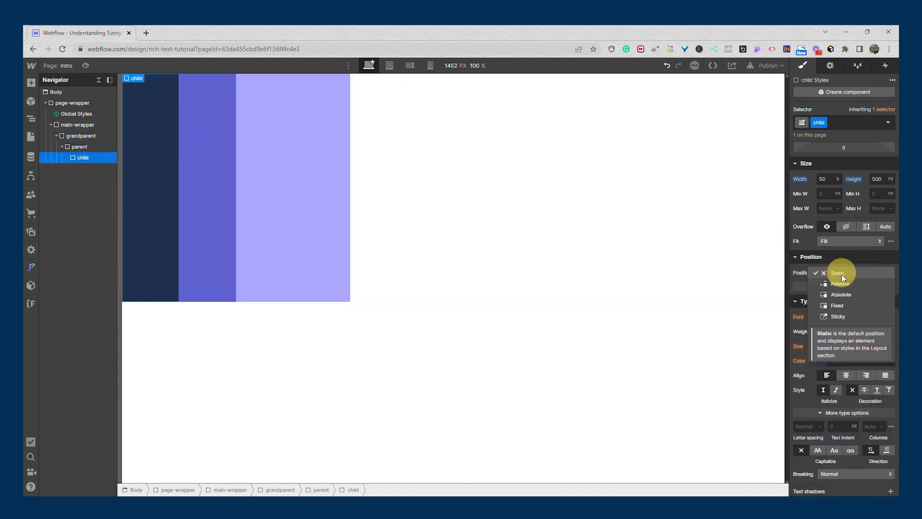
pyautogui.click(838, 293)
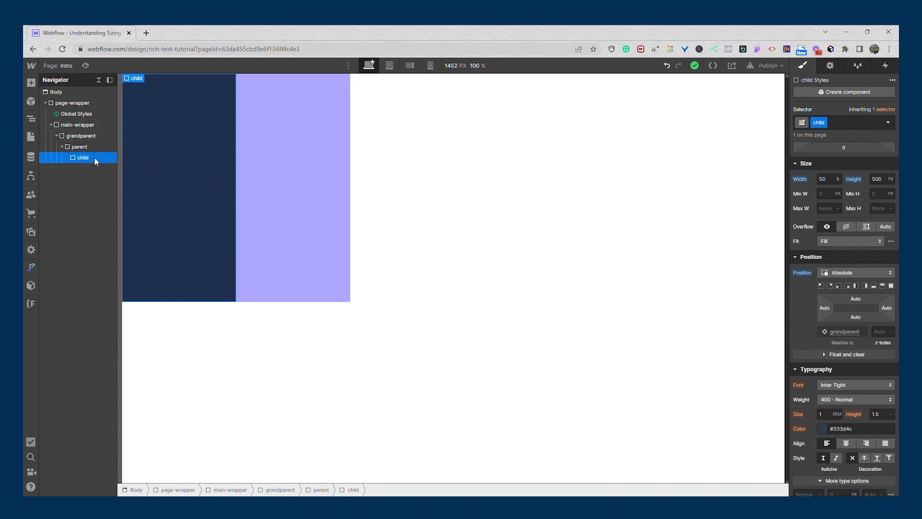
# Delete the child, parent and grandparent blocks from the main-wrapper
pyautogui.press('Delete')
pyautogui.click(87, 145)
pyautogui.press('Delete')
pyautogui.click(88, 139)
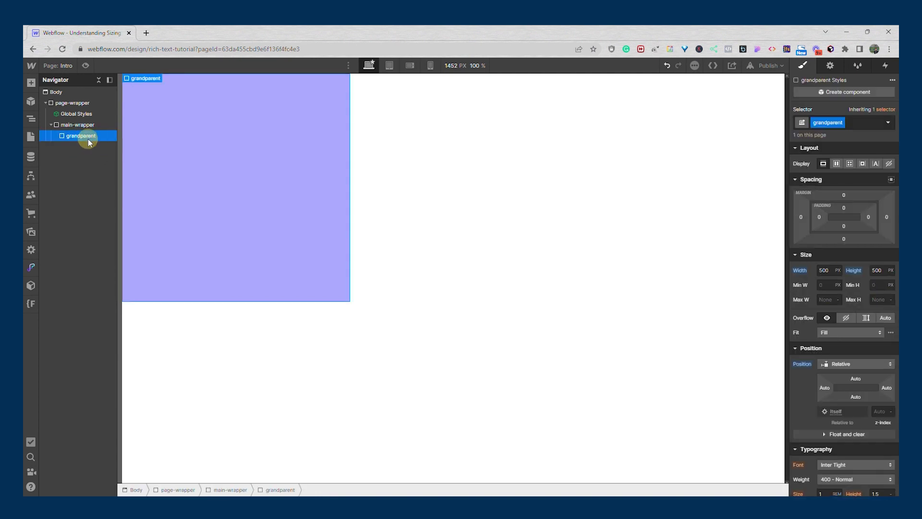
pyautogui.press('Delete')
# Add a div block inside the main-wrapper and give it the class my-section
pyautogui.click(87, 126)
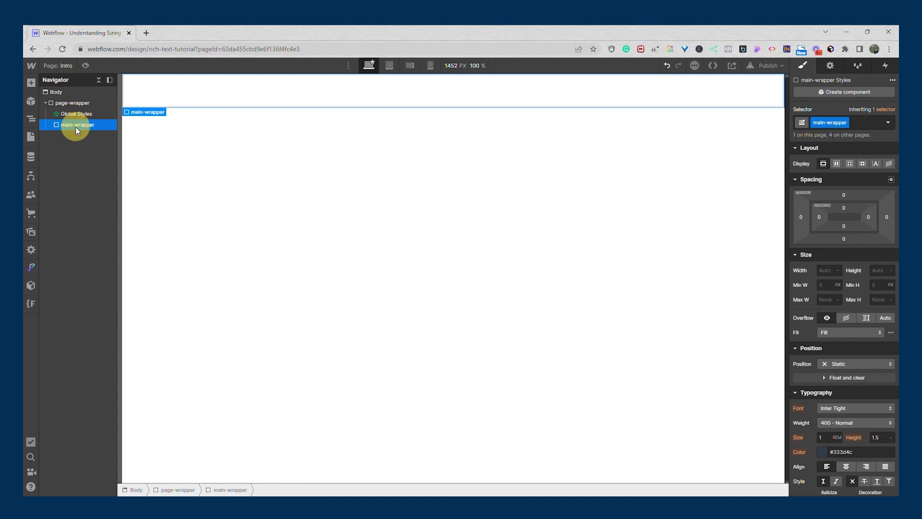
pyautogui.click(30, 83)
pyautogui.moveTo(60, 238); pyautogui.dragTo(182, 204)
pyautogui.moveTo(75, 132); pyautogui.dragTo(82, 126)
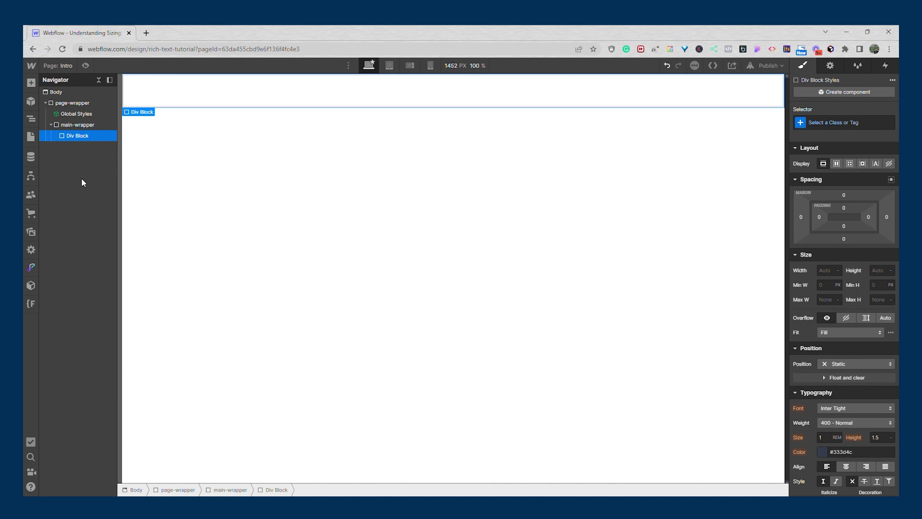
pyautogui.click(831, 129)
pyautogui.write('my-s')
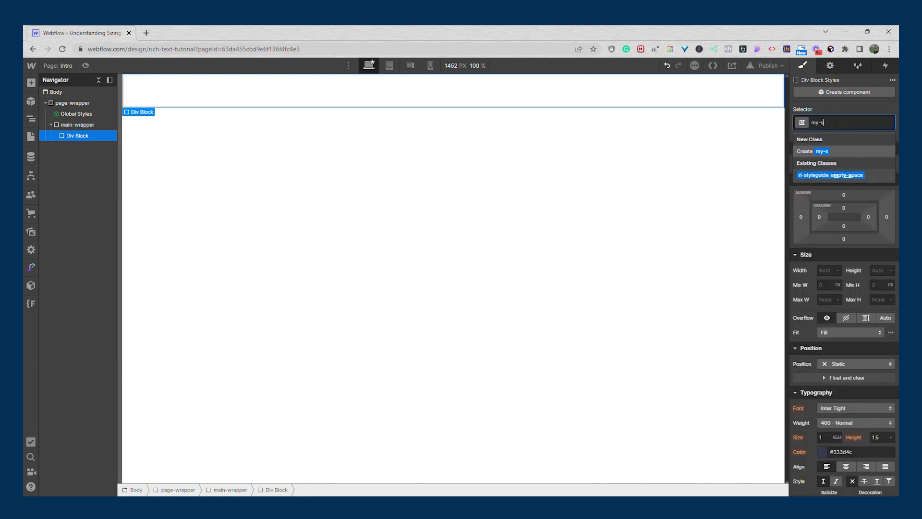
pyautogui.write('ection')
pyautogui.press('Return')
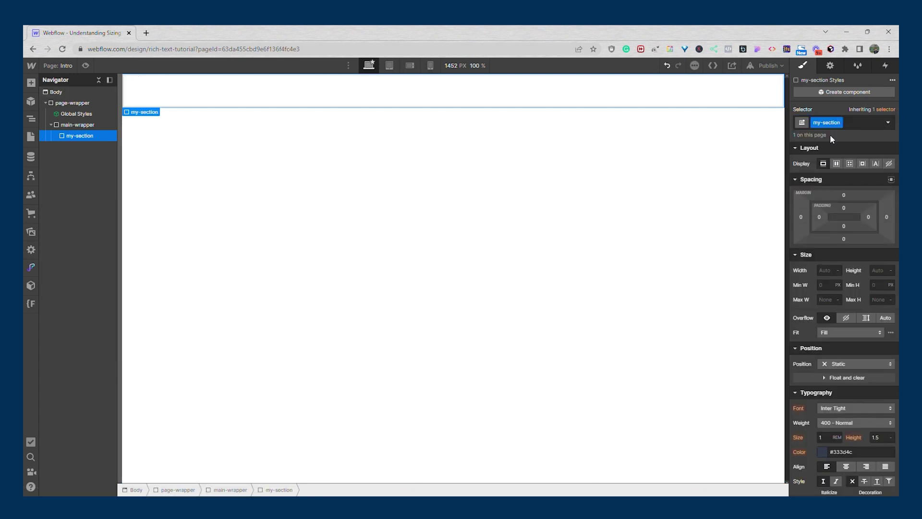
# Set the my-section block's width to 100% and its height to 50rem
pyautogui.click(827, 271)
pyautogui.write('100%')
pyautogui.press('Tab')
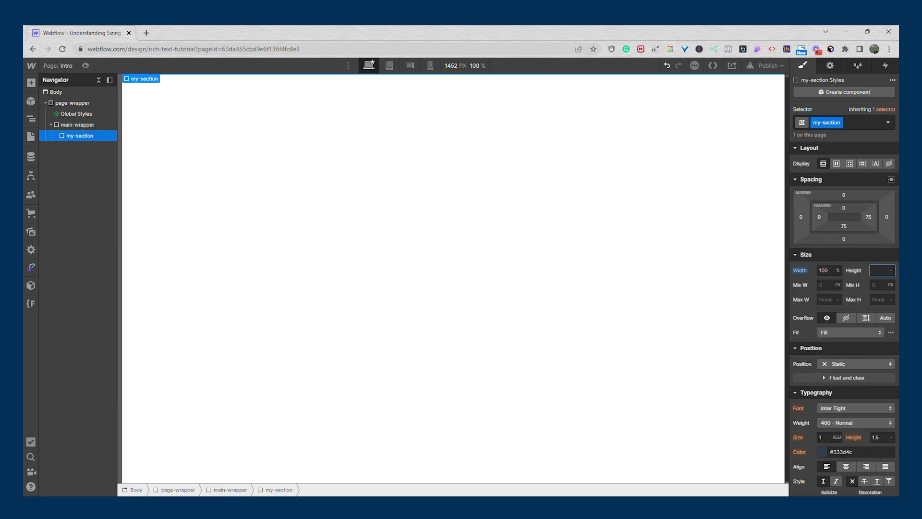
pyautogui.write('50rem')
pyautogui.press('Return')
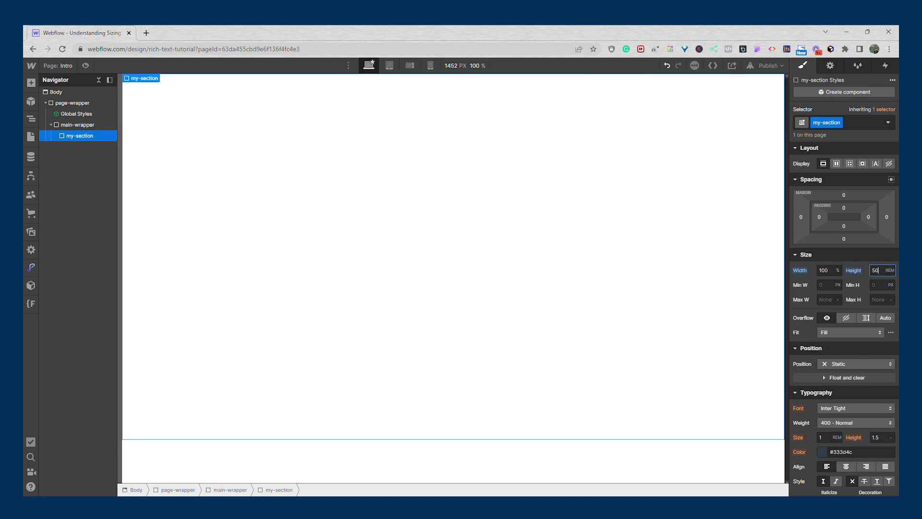
# Give the my-section block a dark navy blue background colour
pyautogui.scroll(-5, 823, 349)
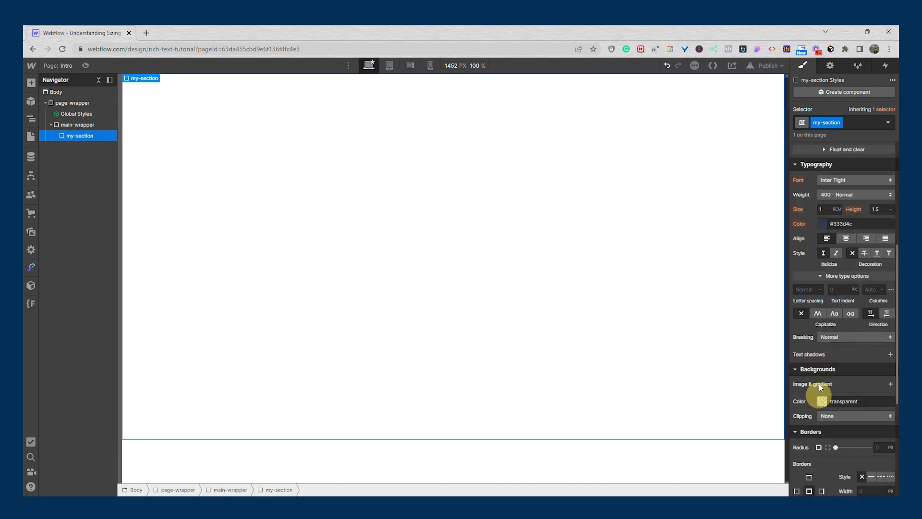
pyautogui.click(821, 406)
pyautogui.moveTo(835, 317); pyautogui.dragTo(856, 294)
pyautogui.click(855, 213)
# Try VW as the unit of my-section's 100 width and switch it back to %
pyautogui.scroll(5, 814, 226)
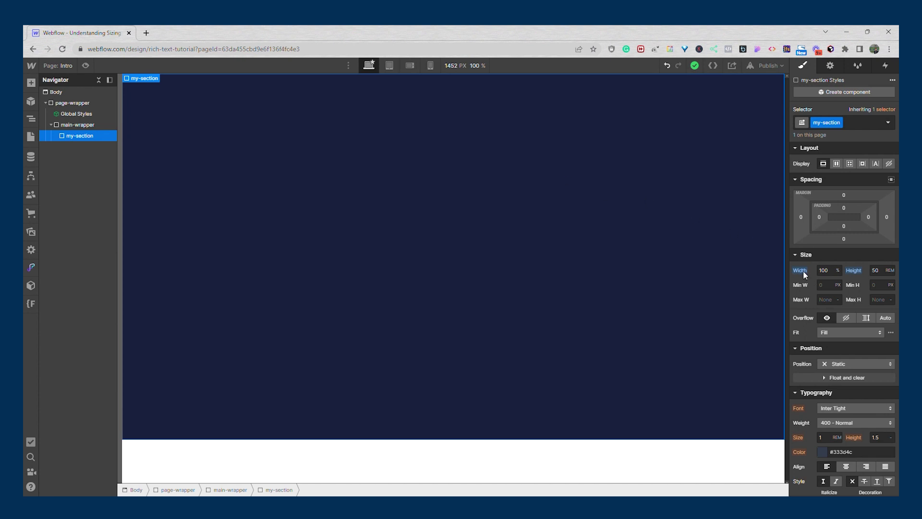
pyautogui.click(837, 270)
pyautogui.click(837, 308)
pyautogui.click(835, 272)
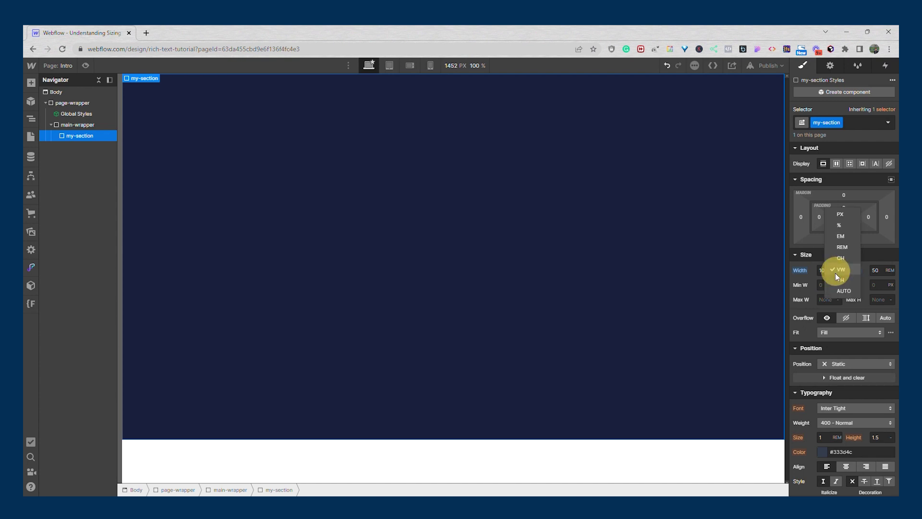
pyautogui.click(839, 227)
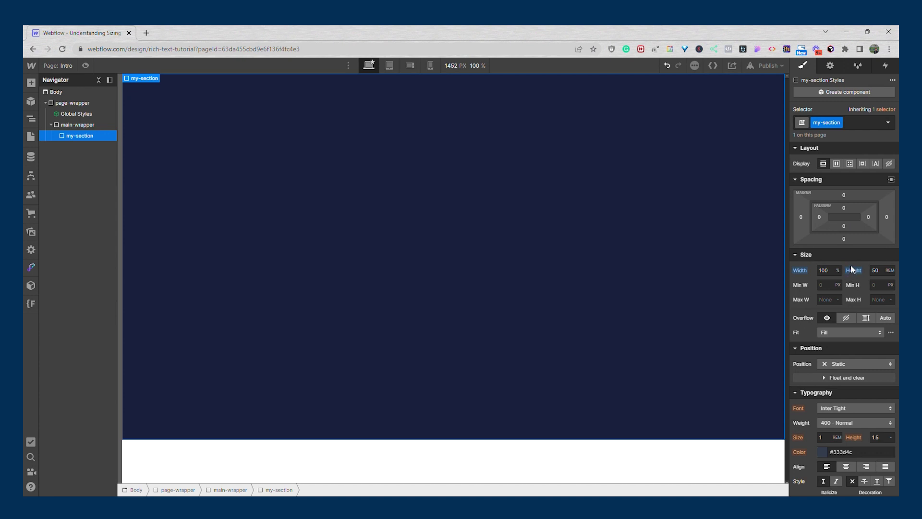
# Set the my-section block's height to 100vh
pyautogui.click(873, 270)
pyautogui.write('100')
pyautogui.write('vh')
pyautogui.press('Return')
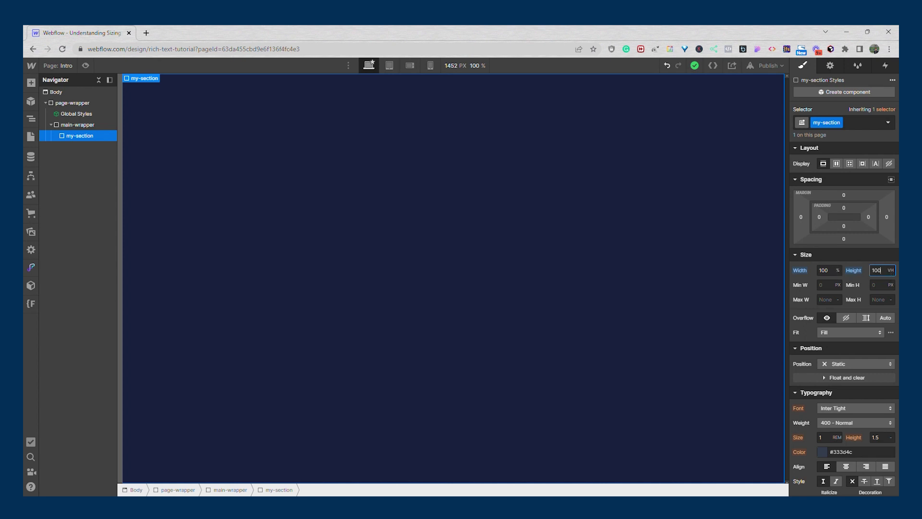
# Set the heights of my-section, main-wrapper and page-wrapper to 100%
pyautogui.click(887, 272)
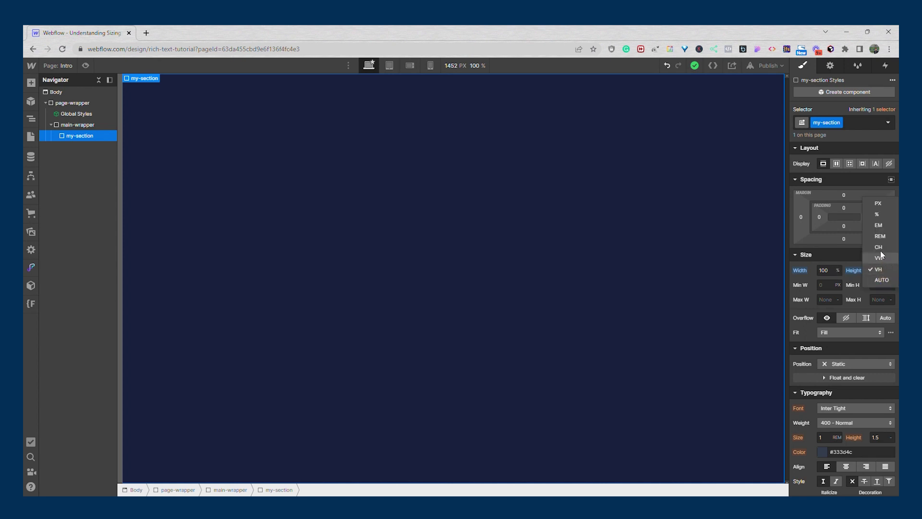
pyautogui.click(879, 215)
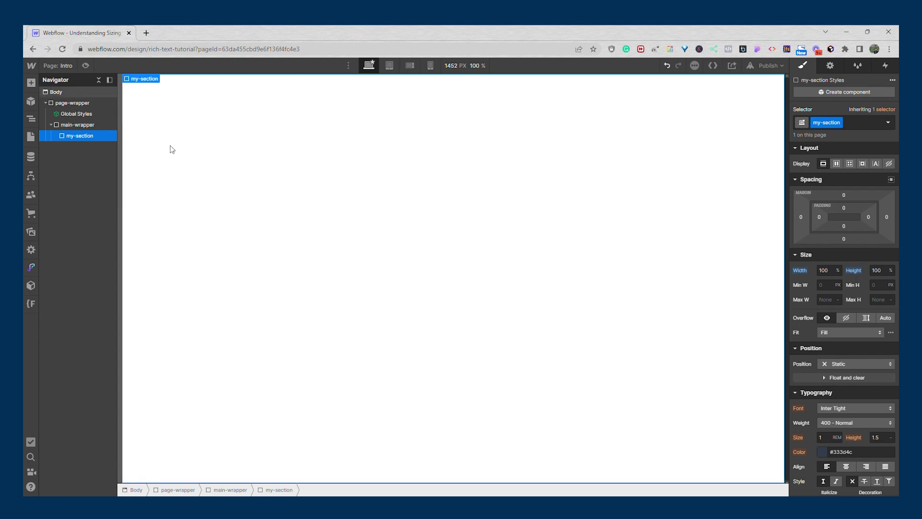
pyautogui.click(75, 125)
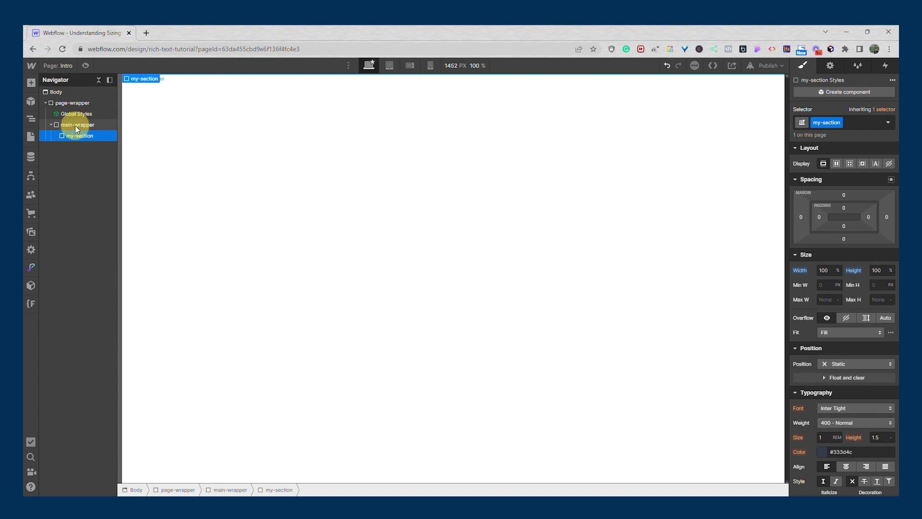
pyautogui.click(881, 270)
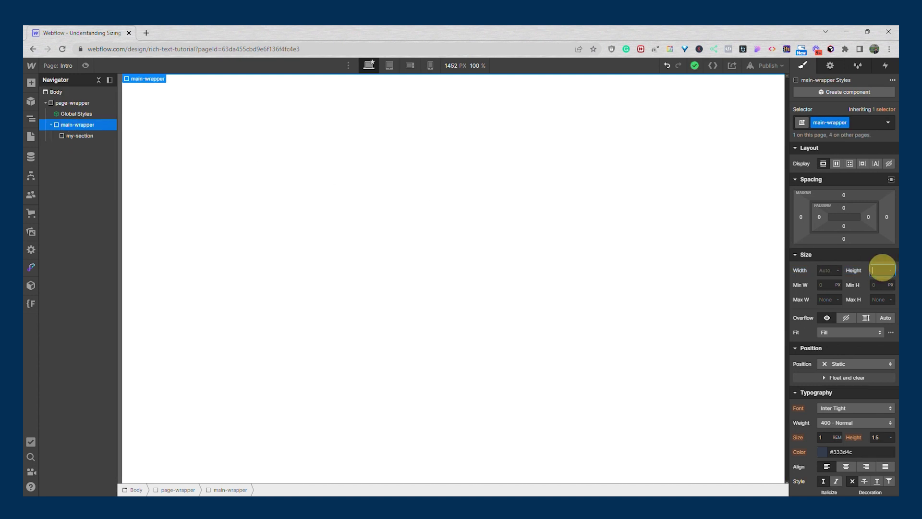
pyautogui.write('100%')
pyautogui.press('Return')
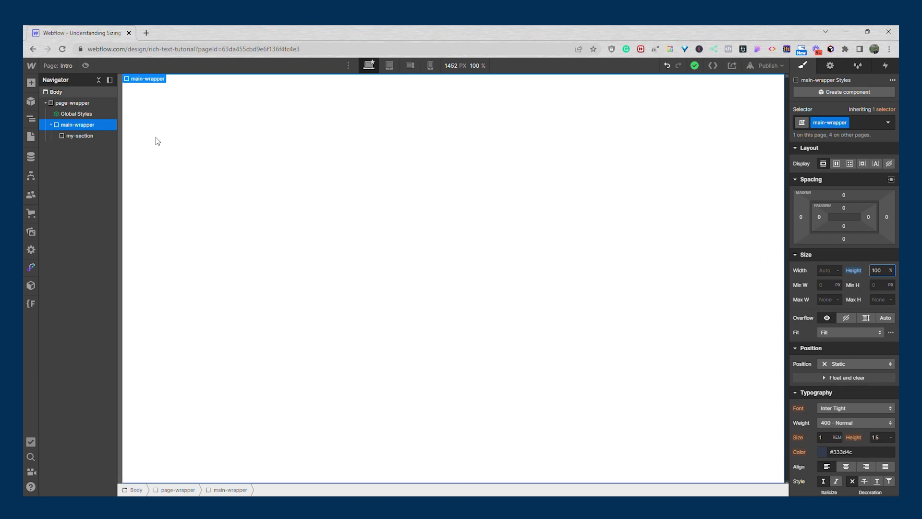
pyautogui.click(85, 105)
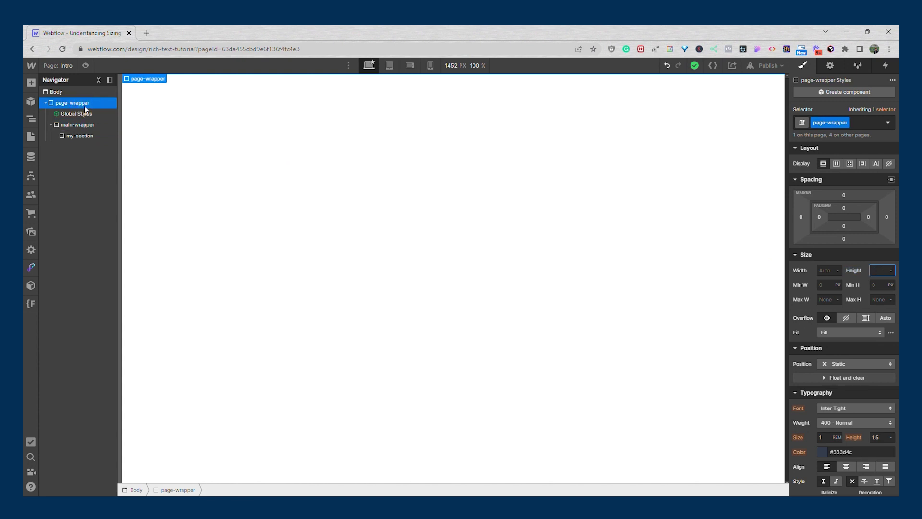
pyautogui.write('100%')
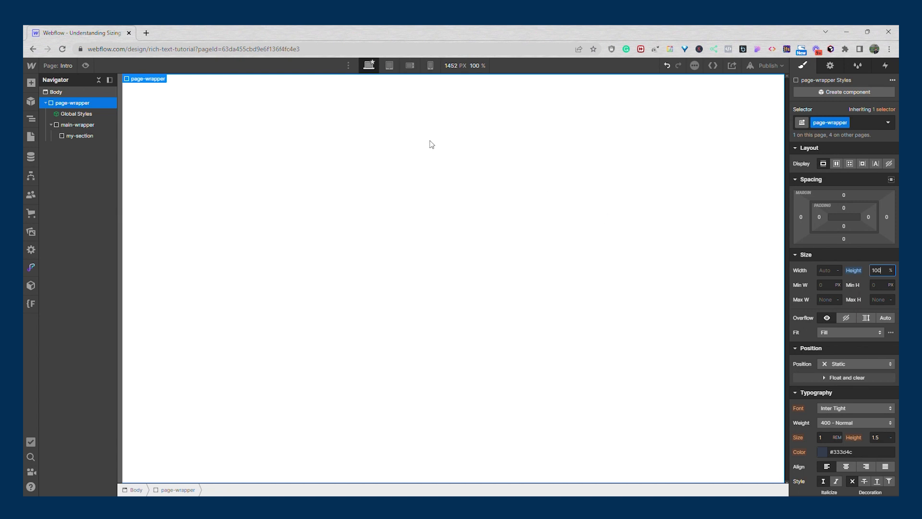
# Try a height of 100% on the Body (All Pages) tag and undo it
pyautogui.click(94, 91)
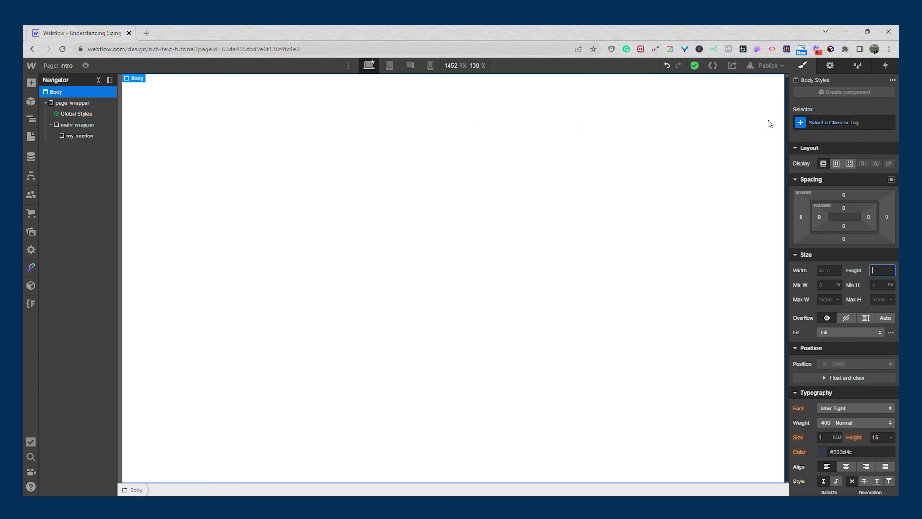
pyautogui.click(820, 122)
pyautogui.click(821, 179)
pyautogui.click(876, 270)
pyautogui.write('100')
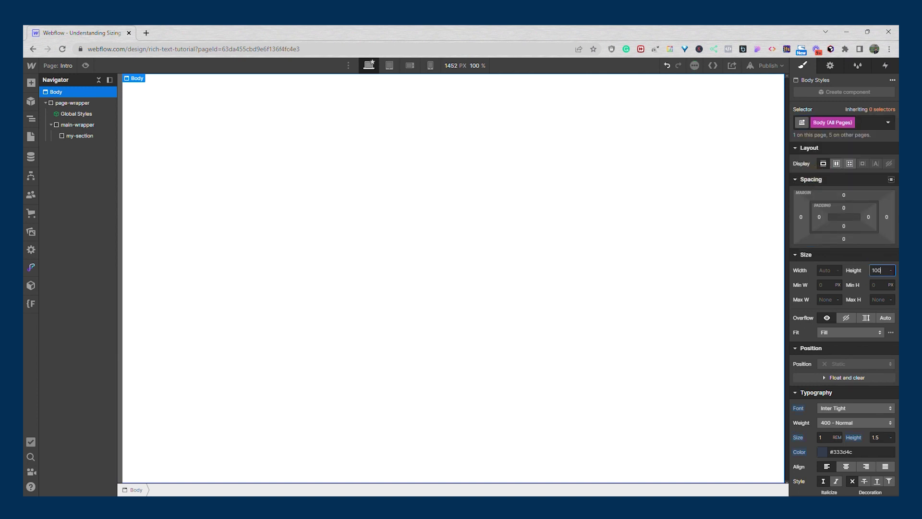
pyautogui.write('%')
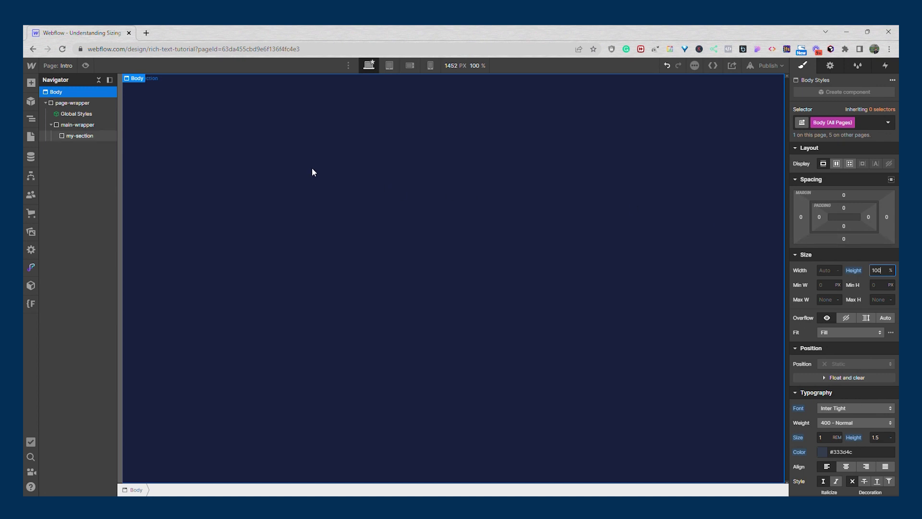
pyautogui.hotkey('ctrl', 'z')
# Change the unit of the my-section block's height from percent to VH
pyautogui.click(88, 125)
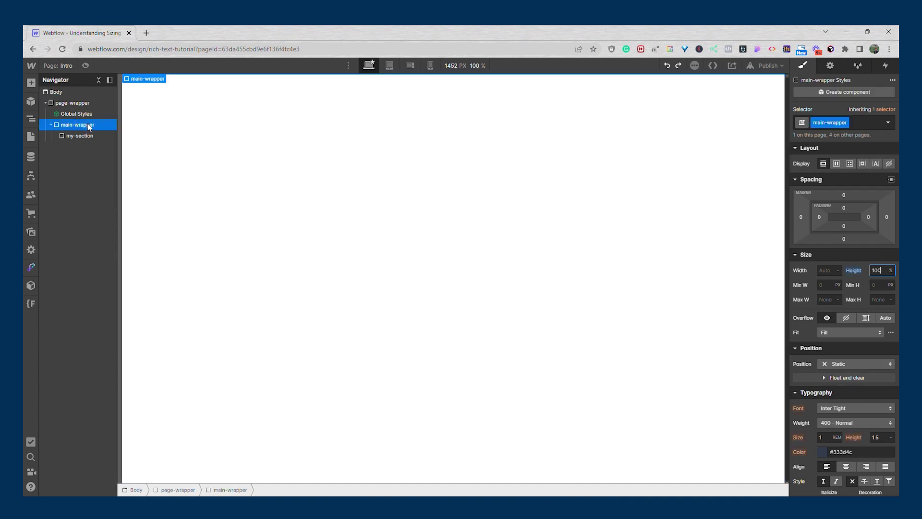
pyautogui.click(83, 136)
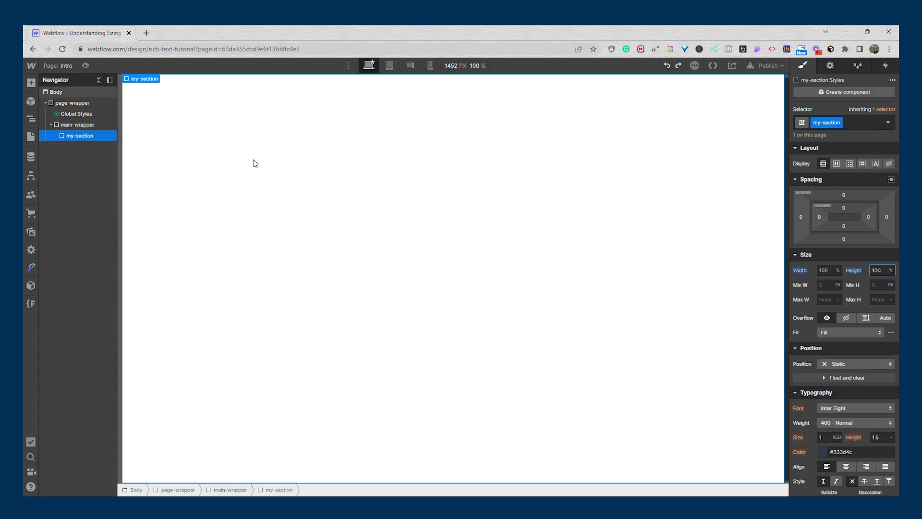
pyautogui.click(890, 271)
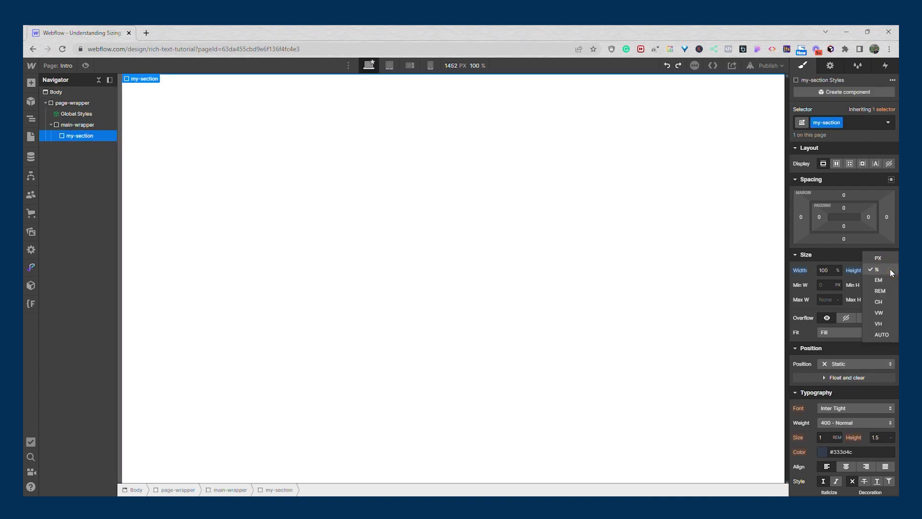
pyautogui.click(882, 322)
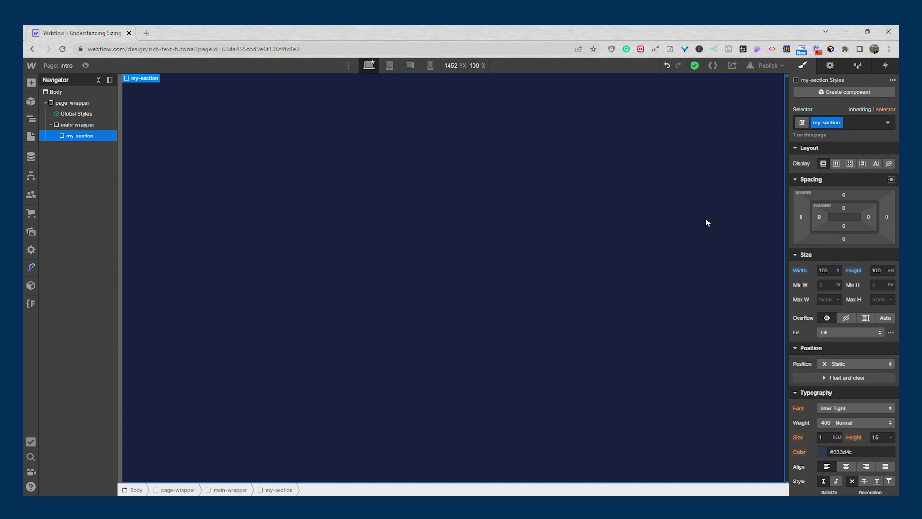
# Try a minimum height of 100vh on my-section and switch the minimum height to Auto
pyautogui.click(876, 285)
pyautogui.write('100vh')
pyautogui.press('Return')
pyautogui.click(889, 284)
pyautogui.click(886, 292)
# Add a div block inside the my-section block
pyautogui.click(84, 139)
pyautogui.hotkey('ctrl', 'e')
pyautogui.write('d')
pyautogui.press('Return')
# Make my-section a vertical flex layout with its children centred in both alignment and justification
pyautogui.click(93, 137)
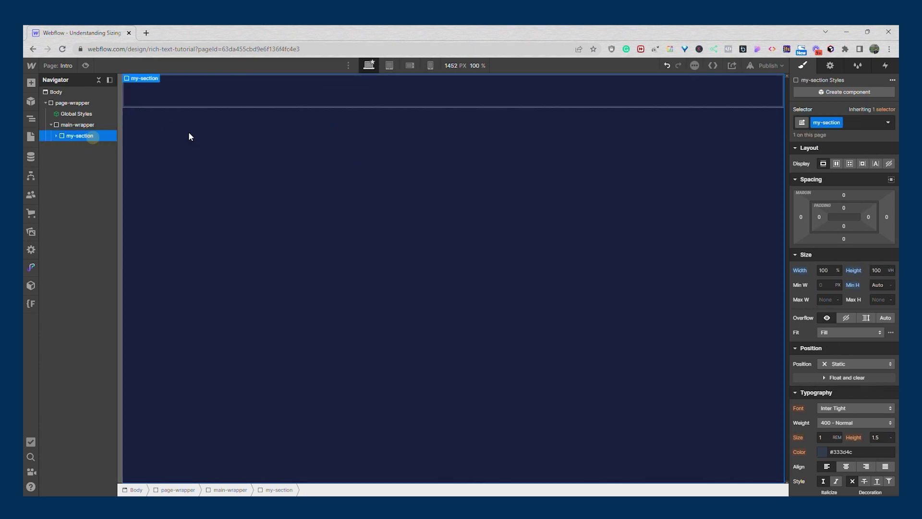
pyautogui.click(836, 164)
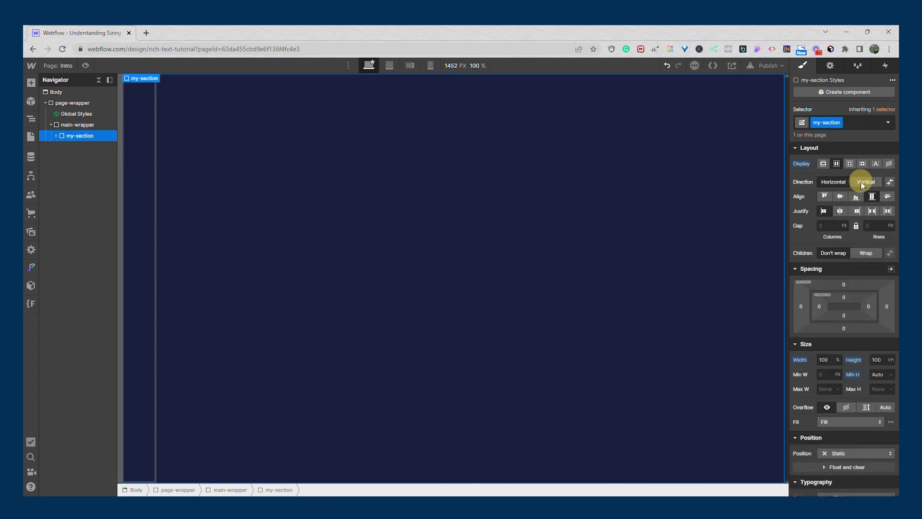
pyautogui.click(861, 184)
pyautogui.click(840, 196)
pyautogui.click(840, 211)
# Give the div block inside my-section a maximum width of 600 px and a width of 100%
pyautogui.click(56, 136)
pyautogui.click(79, 147)
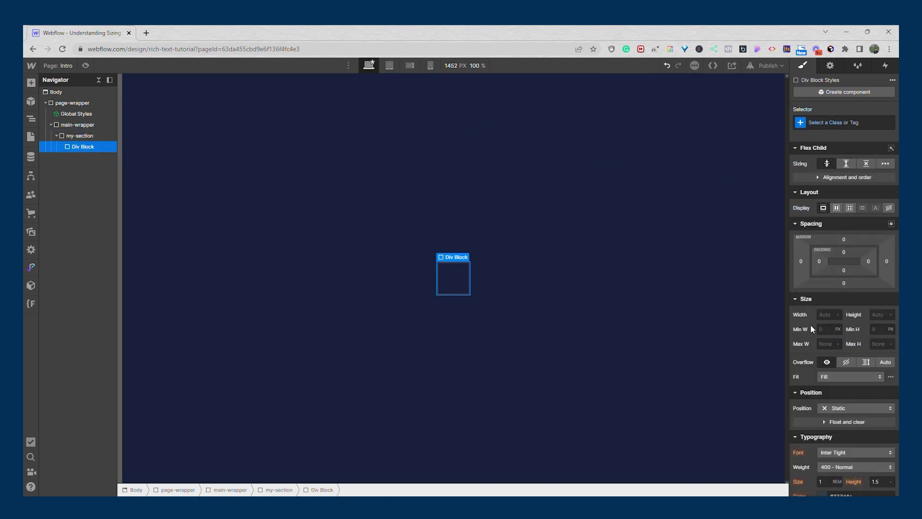
pyautogui.write('600')
pyautogui.press('Return')
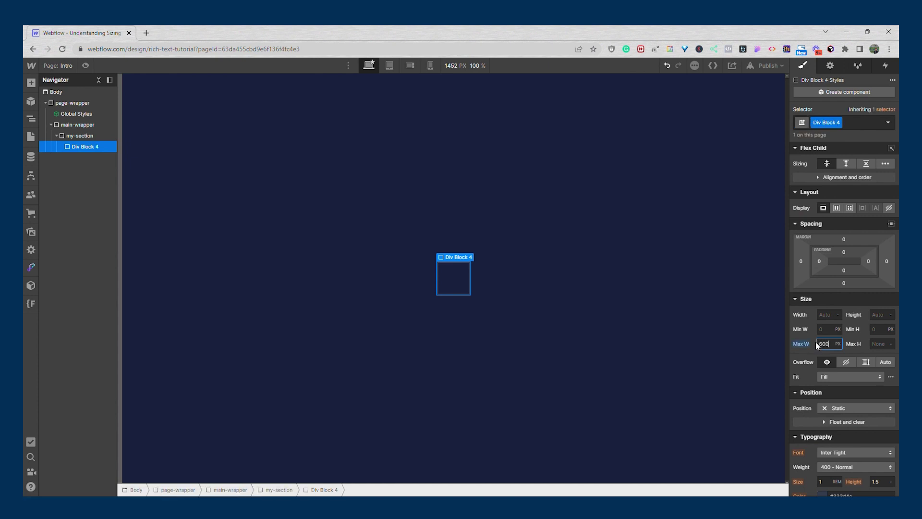
pyautogui.click(825, 314)
pyautogui.write('100%')
pyautogui.press('Return')
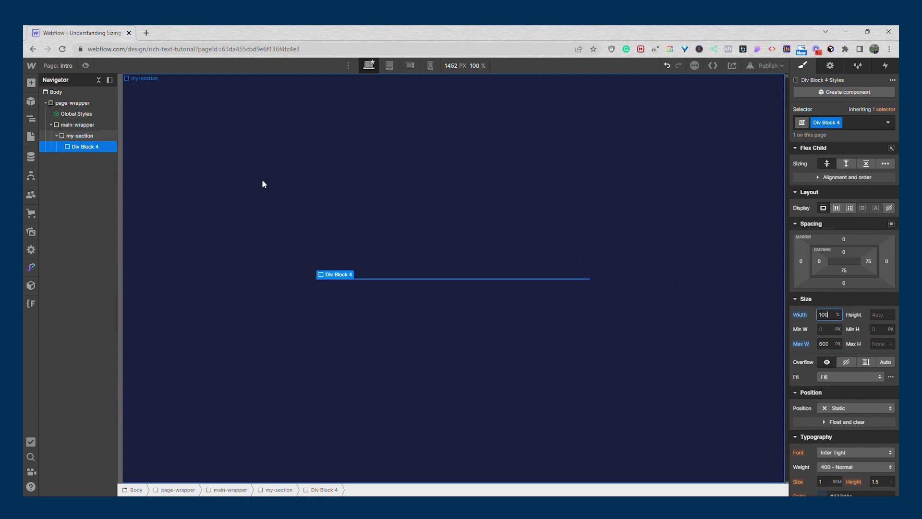
# Add a paragraph element inside the div block nested in my-section
pyautogui.hotkey('ctrl', 'k')
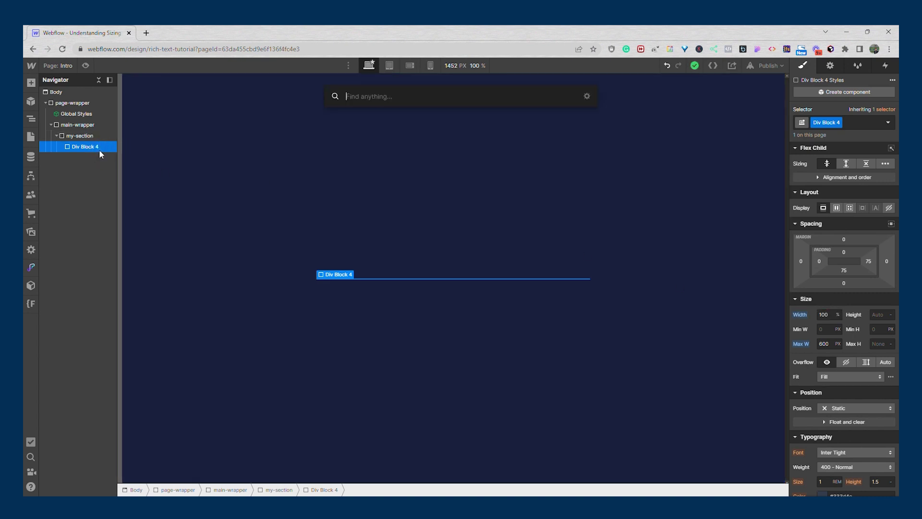
pyautogui.write('p')
pyautogui.click(375, 146)
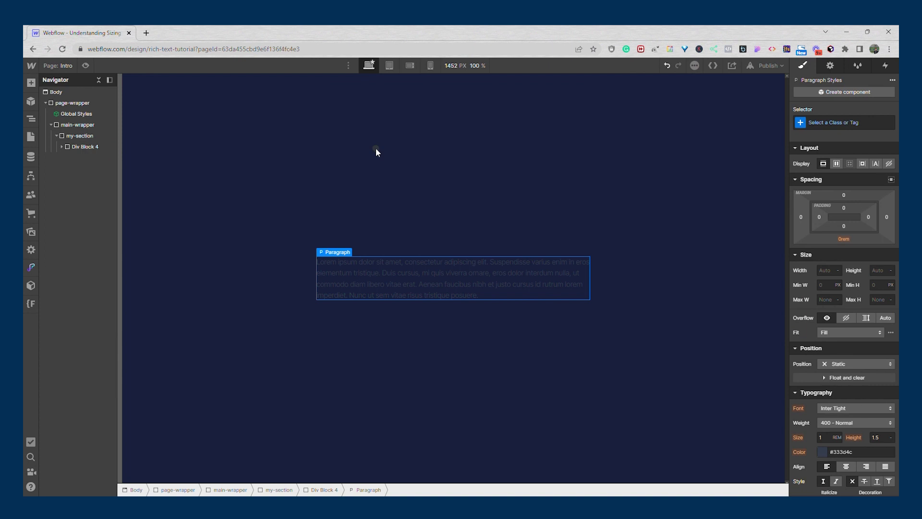
# Apply the existing text-color-white class to the new paragraph
pyautogui.scroll(-2, 834, 452)
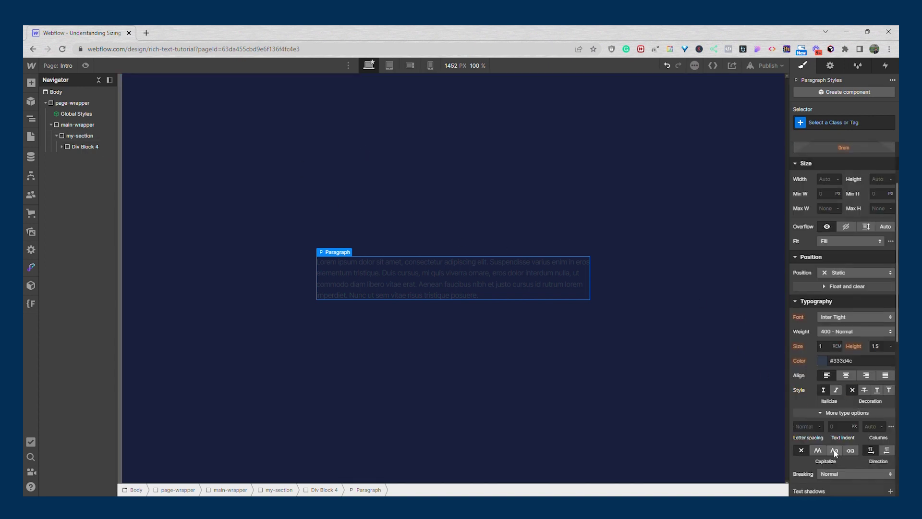
pyautogui.click(825, 121)
pyautogui.click(826, 114)
pyautogui.click(826, 115)
pyautogui.write('text')
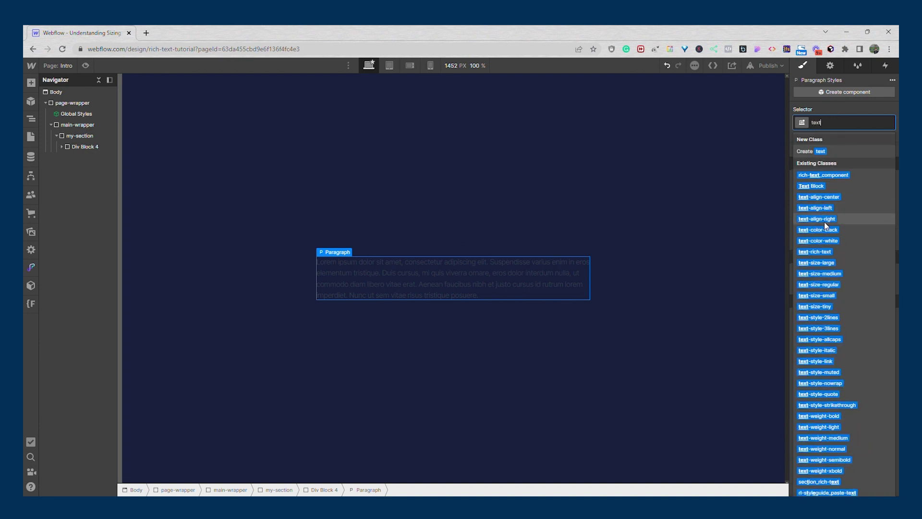
pyautogui.click(823, 239)
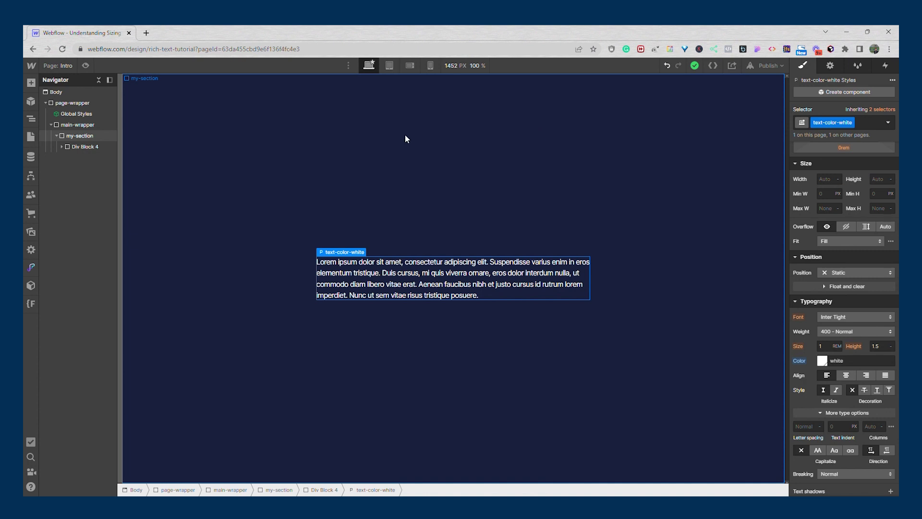
# Fill the nested div block with 18 pasted copies of the white paragraph so the content exceeds the section's height
pyautogui.click(61, 147)
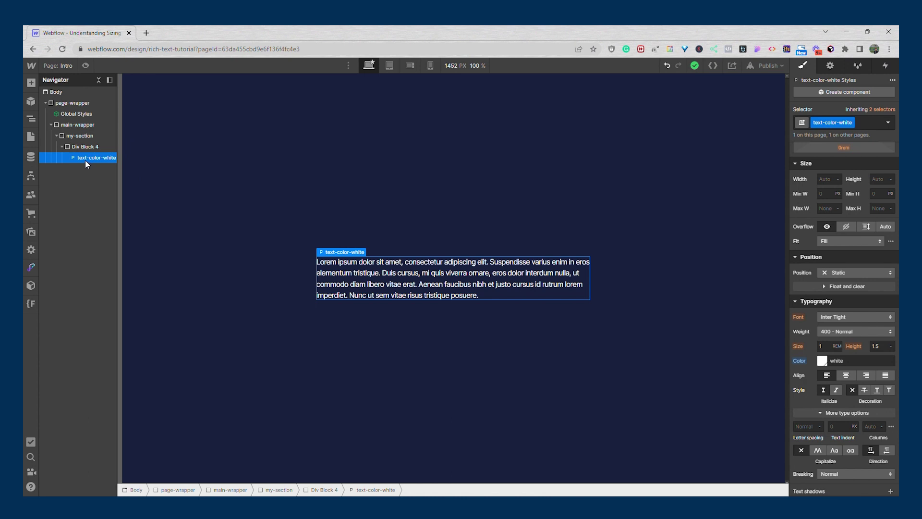
pyautogui.hotkey('ctrl', 'v')
pyautogui.hotkey('ctrl', 'v')
pyautogui.hotkey('ctrl', 'v')
pyautogui.hotkey('ctrl', 'v')
pyautogui.hotkey('ctrl', 'v')
pyautogui.hotkey('ctrl', 'v')
pyautogui.hotkey('ctrl', 'v')
pyautogui.hotkey('ctrl', 'v')
pyautogui.hotkey('ctrl', 'v')
pyautogui.hotkey('ctrl', 'v')
pyautogui.hotkey('ctrl', 'v')
pyautogui.hotkey('ctrl', 'v')
pyautogui.hotkey('ctrl', 'v')
pyautogui.hotkey('ctrl', 'v')
pyautogui.hotkey('ctrl', 'v')
pyautogui.hotkey('ctrl', 'v')
pyautogui.hotkey('ctrl', 'v')
pyautogui.hotkey('ctrl', 'v')
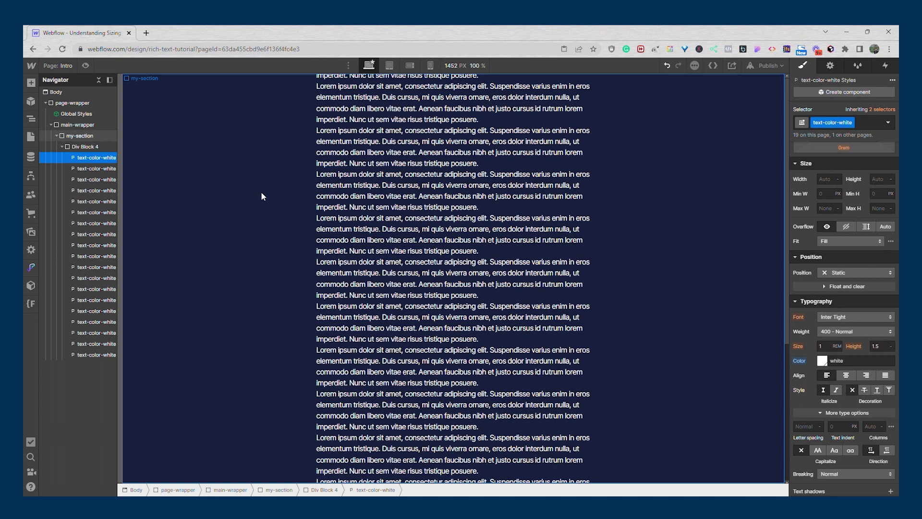
# Set the background colour of the Body (All Pages) tag to the dark blue #17203d sampled from my-section
pyautogui.scroll(-5, 260, 197)
pyautogui.scroll(3, 261, 206)
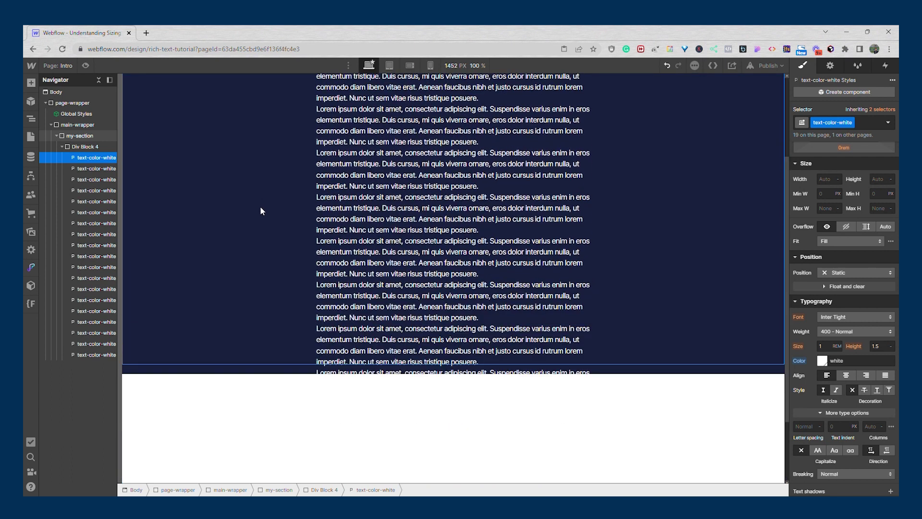
pyautogui.scroll(-3, 261, 206)
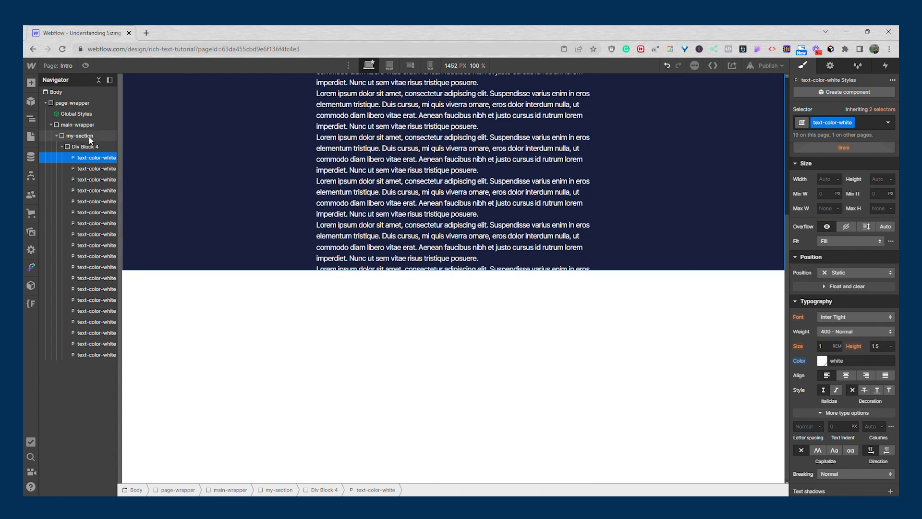
pyautogui.click(91, 92)
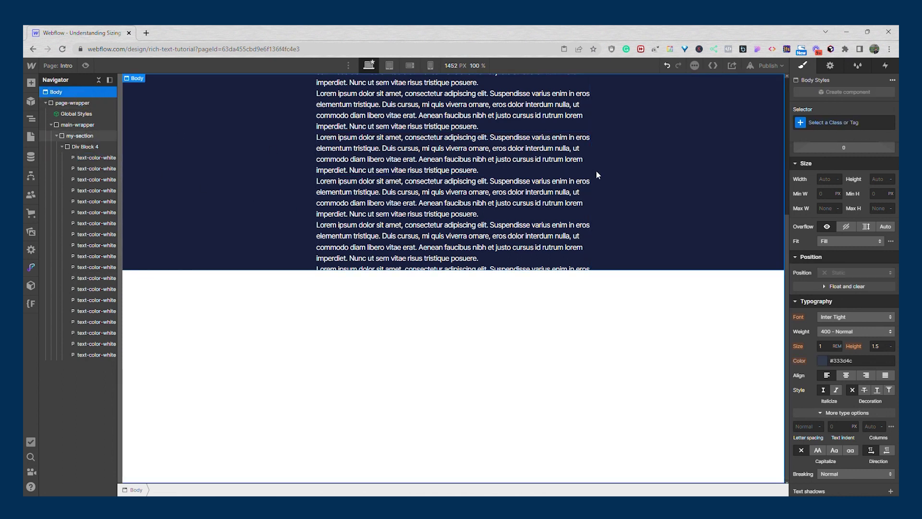
pyautogui.click(822, 121)
pyautogui.click(811, 174)
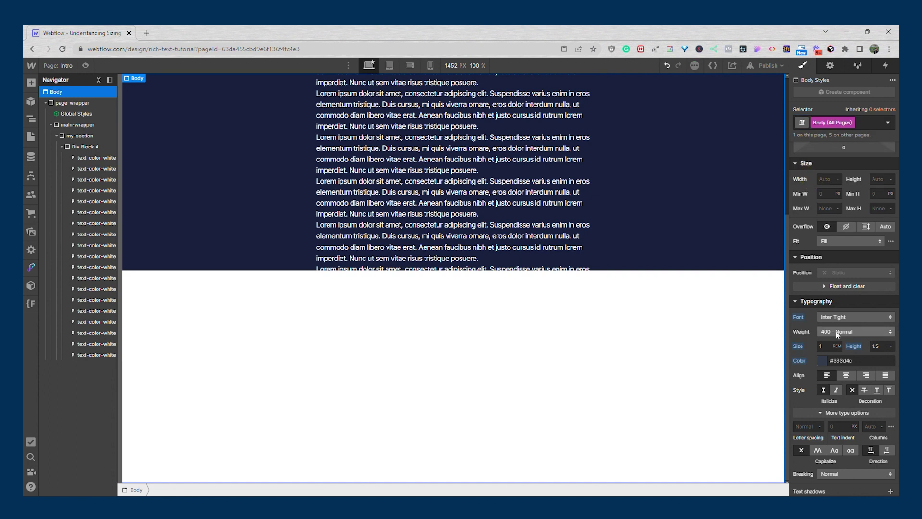
pyautogui.scroll(-1, 814, 448)
pyautogui.scroll(-1, 813, 447)
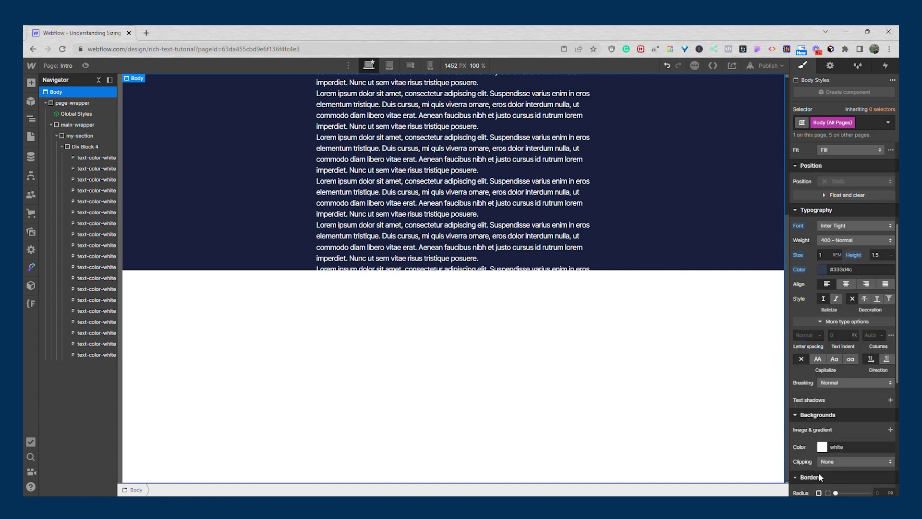
pyautogui.click(821, 446)
pyautogui.click(800, 368)
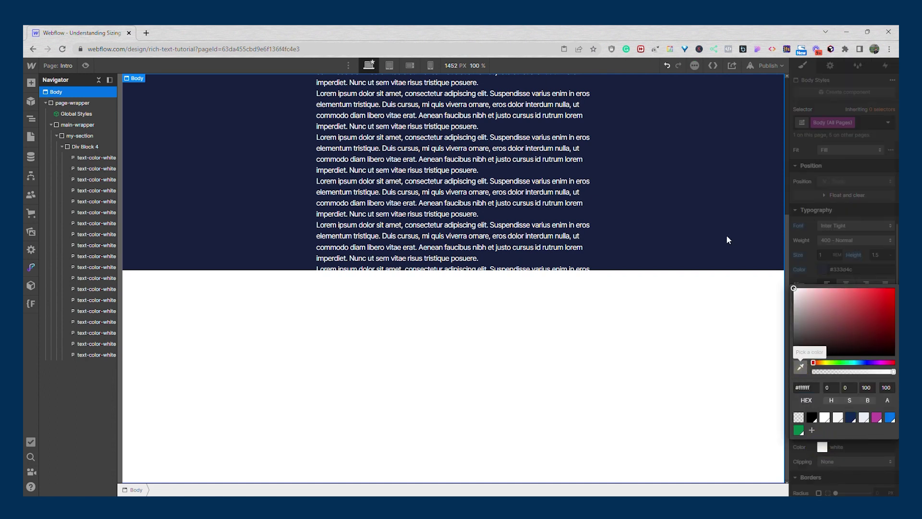
pyautogui.click(718, 209)
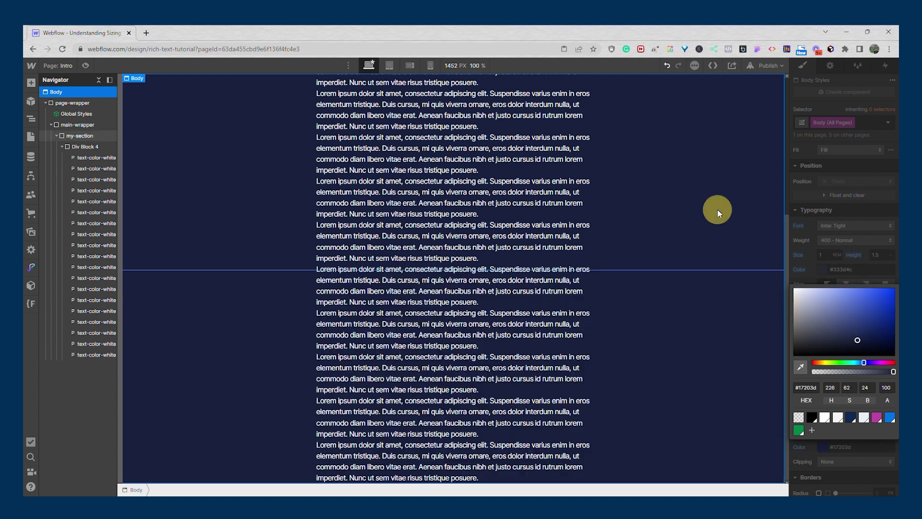
pyautogui.click(807, 222)
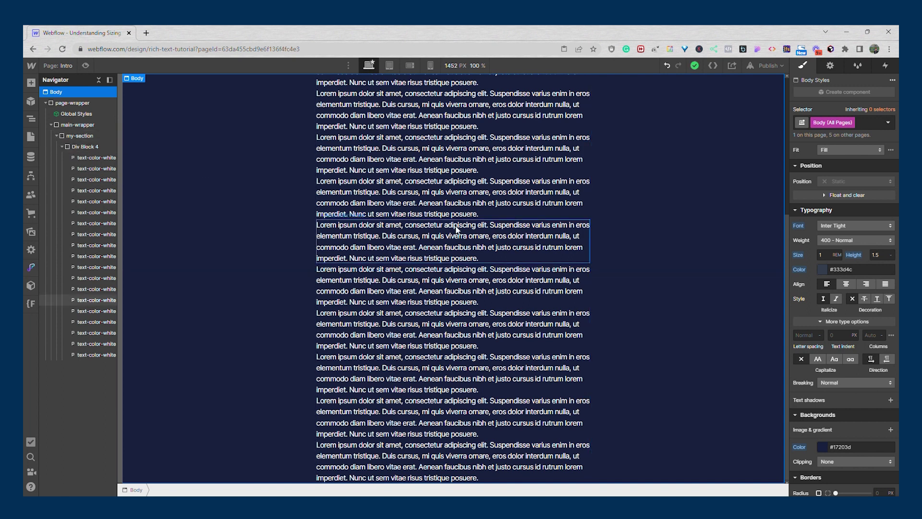
# Set my-section's height to Auto and its minimum height to 100vh, and check how far the section extends
pyautogui.scroll(4, 826, 298)
pyautogui.click(751, 236)
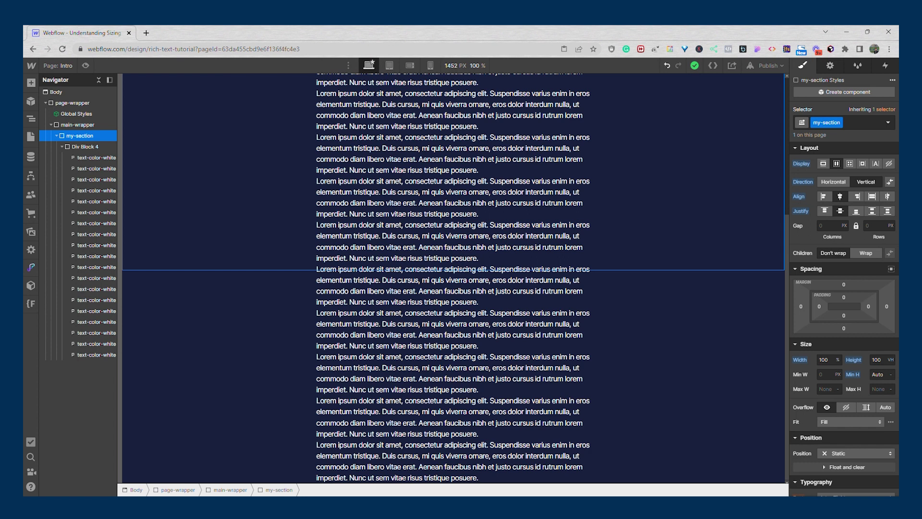
pyautogui.click(889, 361)
pyautogui.click(889, 370)
pyautogui.click(878, 374)
pyautogui.write('100vh')
pyautogui.press('Return')
pyautogui.scroll(-2, 715, 293)
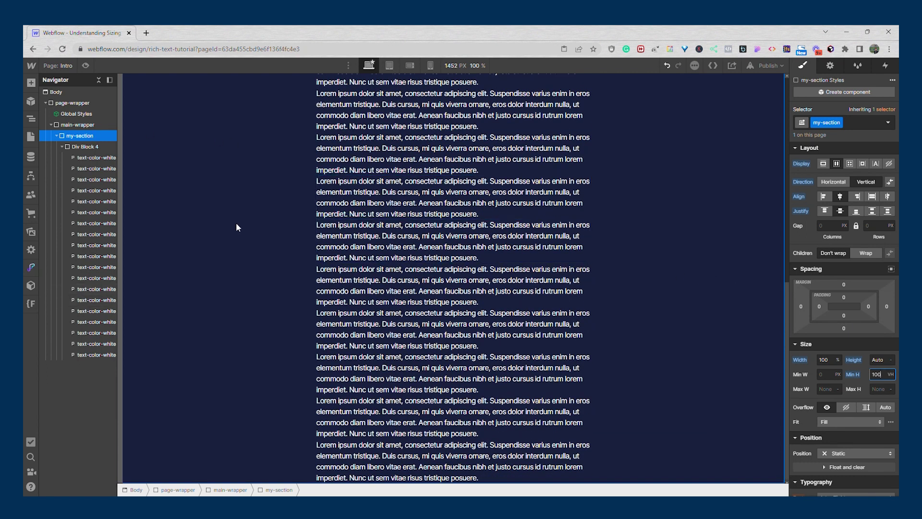
pyautogui.scroll(-3, 209, 198)
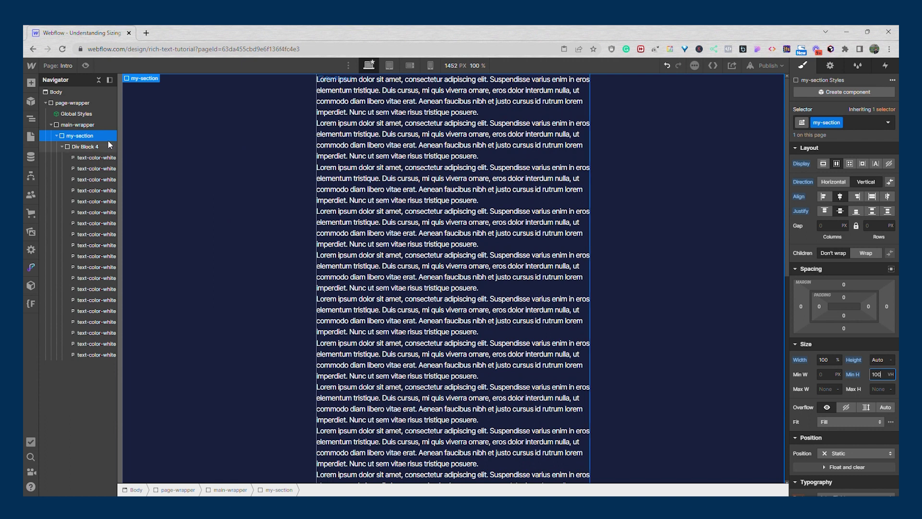
pyautogui.scroll(-4, 238, 200)
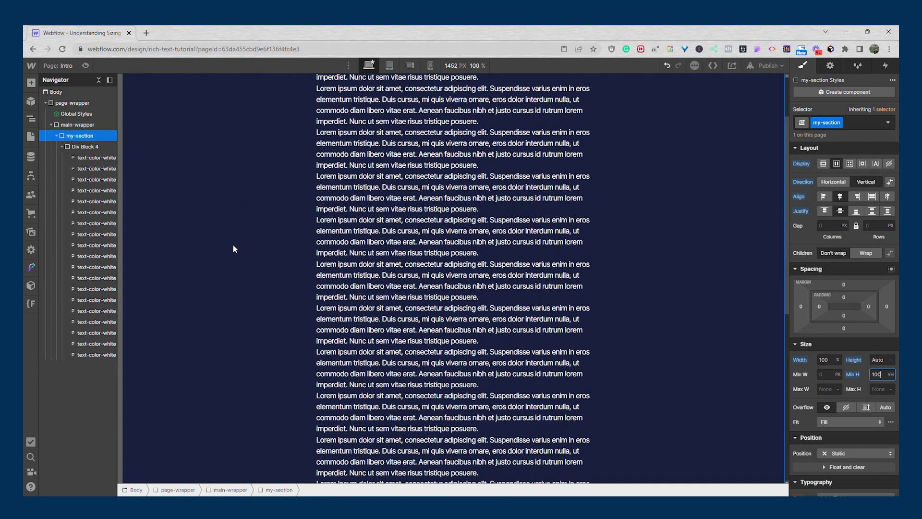
# Add a div block after my-section inside main-wrapper and give it the class section-2
pyautogui.click(60, 147)
pyautogui.click(57, 136)
pyautogui.click(69, 127)
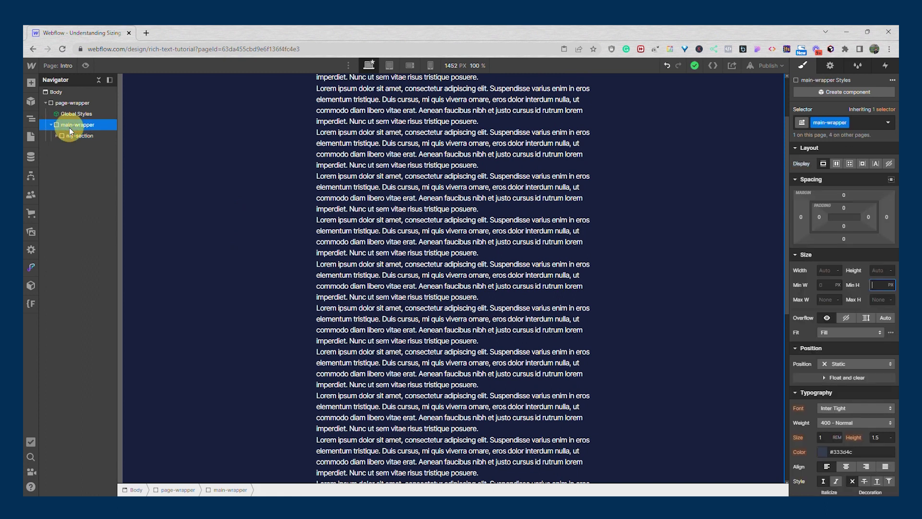
pyautogui.hotkey('ctrl', 'k')
pyautogui.write('d')
pyautogui.press('Return')
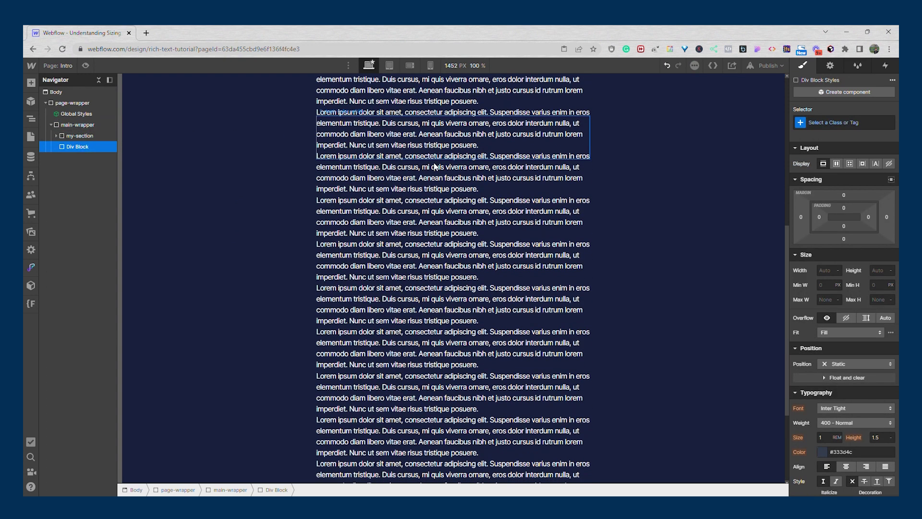
pyautogui.click(873, 125)
pyautogui.write('section-2')
pyautogui.press('Return')
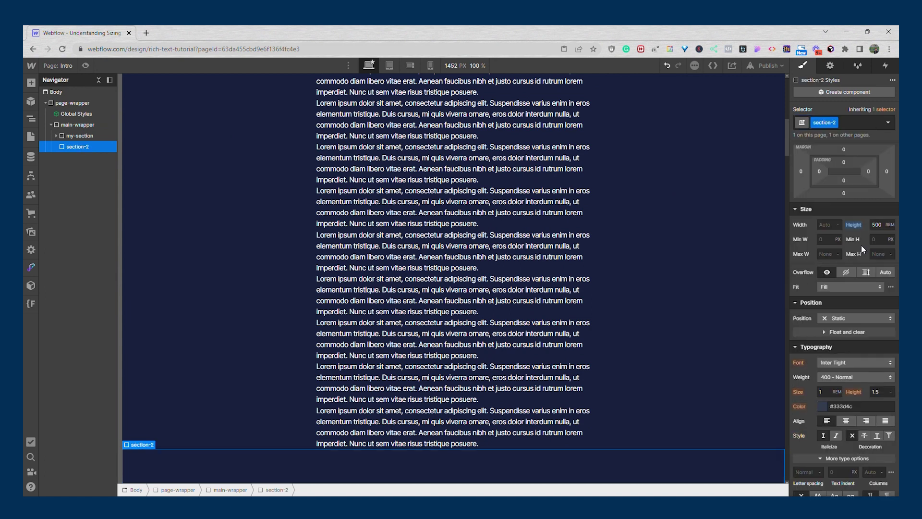
# Give section-2 the red background colour #ff2323 and compare its position with the end of my-section
pyautogui.scroll(-5, 860, 245)
pyautogui.click(822, 400)
pyautogui.moveTo(838, 269); pyautogui.dragTo(882, 180)
pyautogui.scroll(-5, 668, 215)
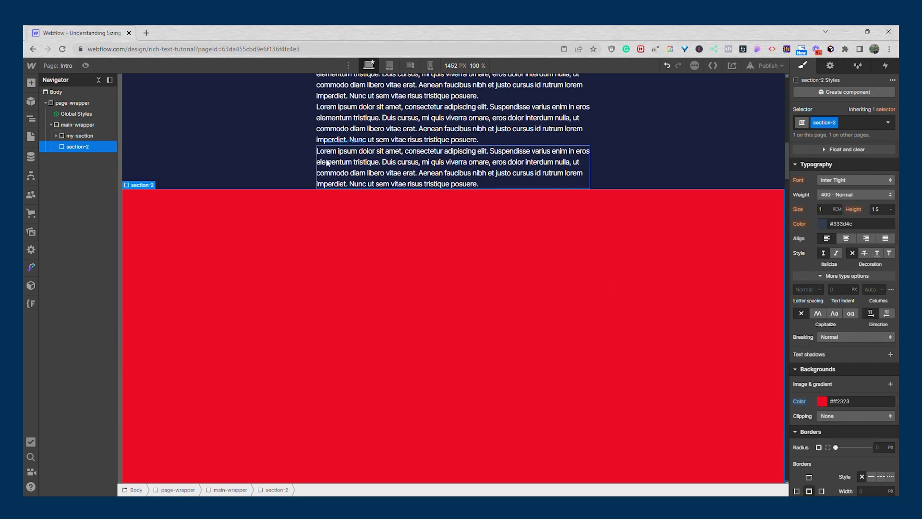
pyautogui.scroll(6, 180, 169)
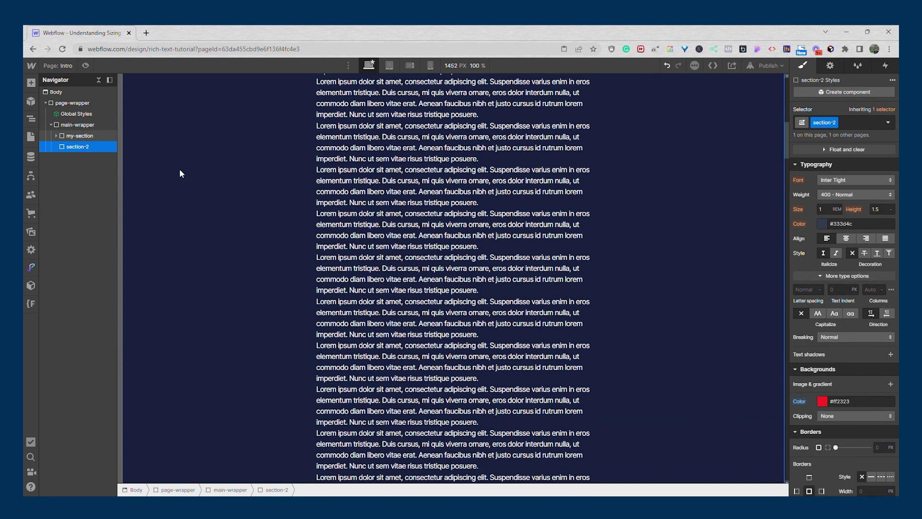
pyautogui.click(73, 137)
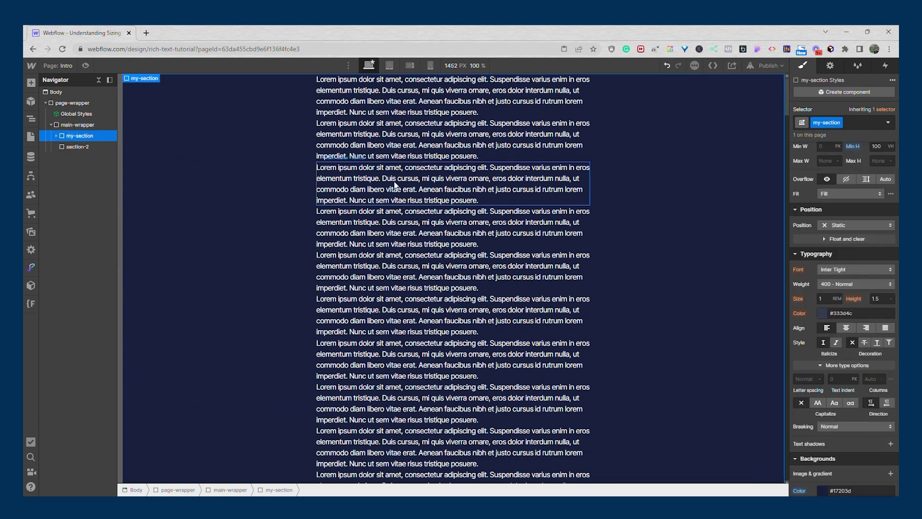
pyautogui.scroll(-3, 854, 255)
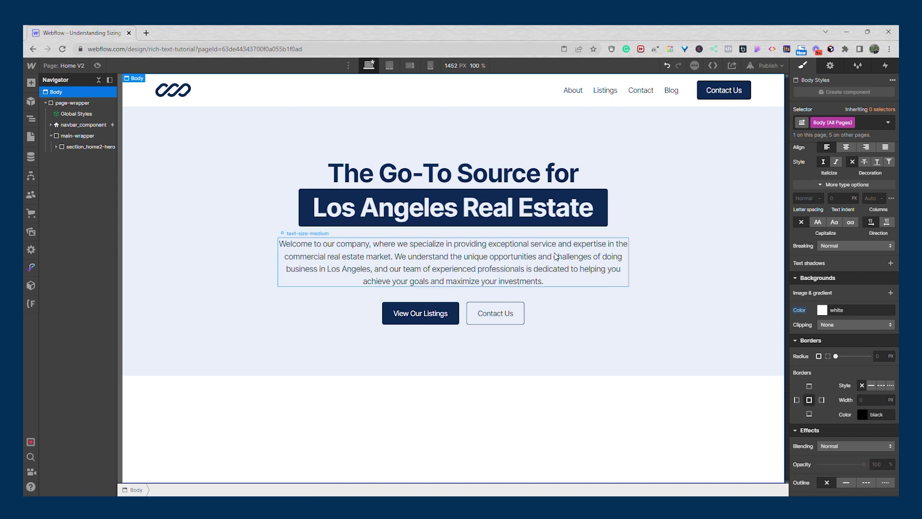
# Preview the Home V2 page without the editing interface and return to the design view
pyautogui.scroll(6, 828, 297)
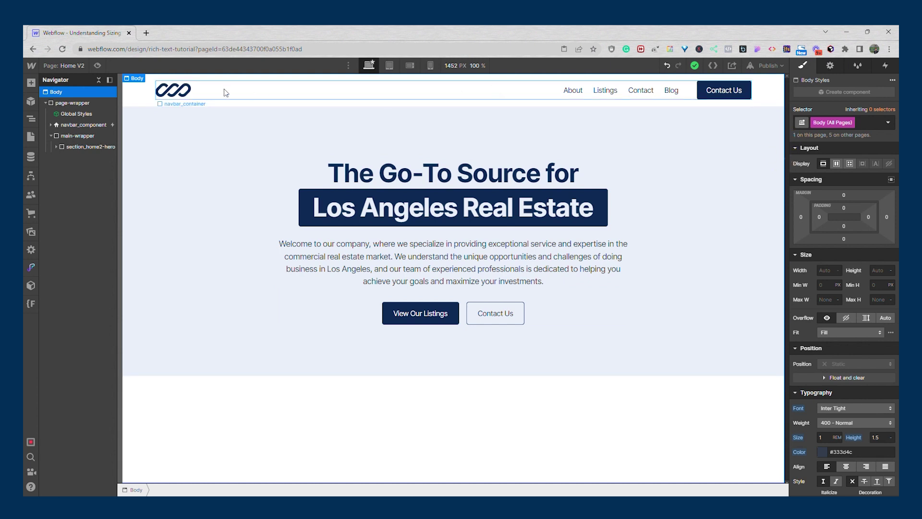
pyautogui.click(98, 67)
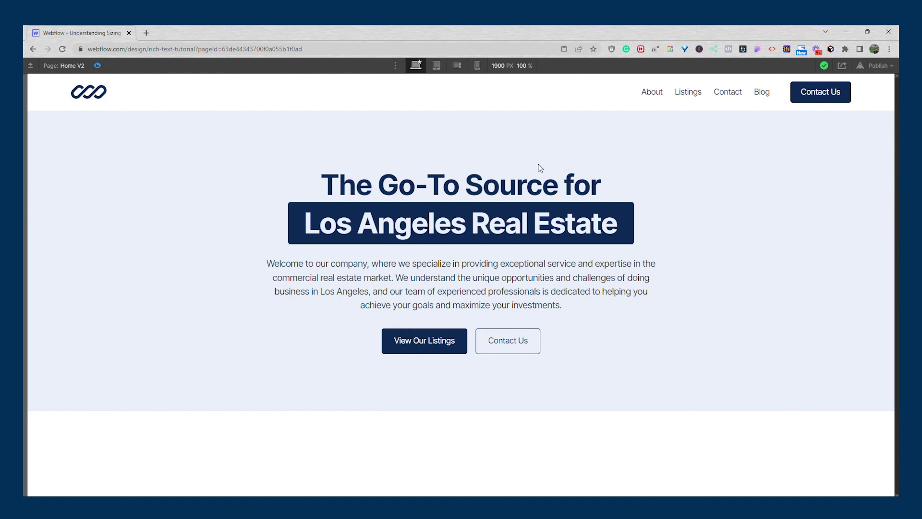
pyautogui.click(98, 66)
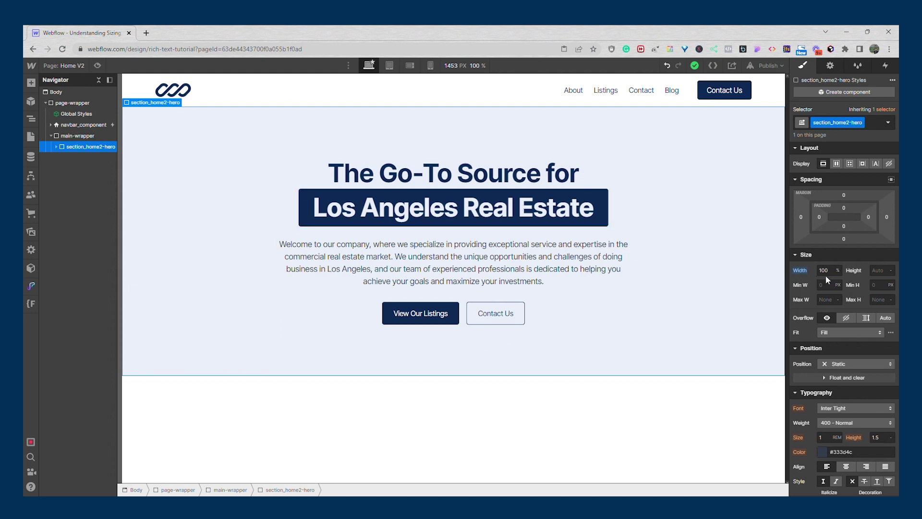
# Publish the site to its webflow.io domain and view the live Home V2 page before returning to the design view
pyautogui.click(767, 65)
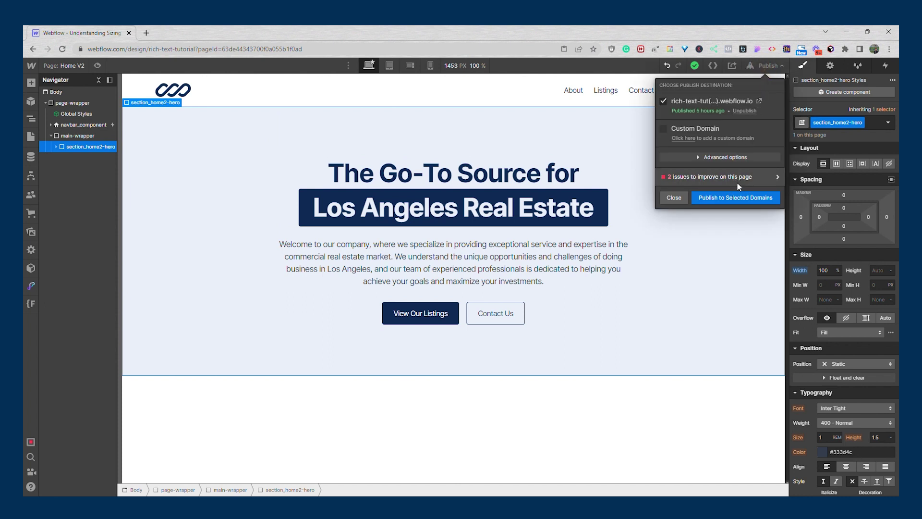
pyautogui.click(735, 197)
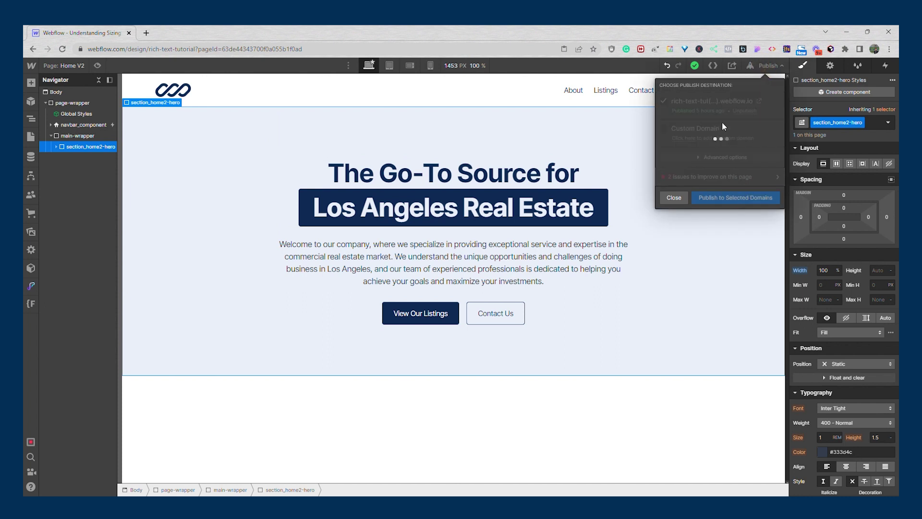
pyautogui.click(754, 100)
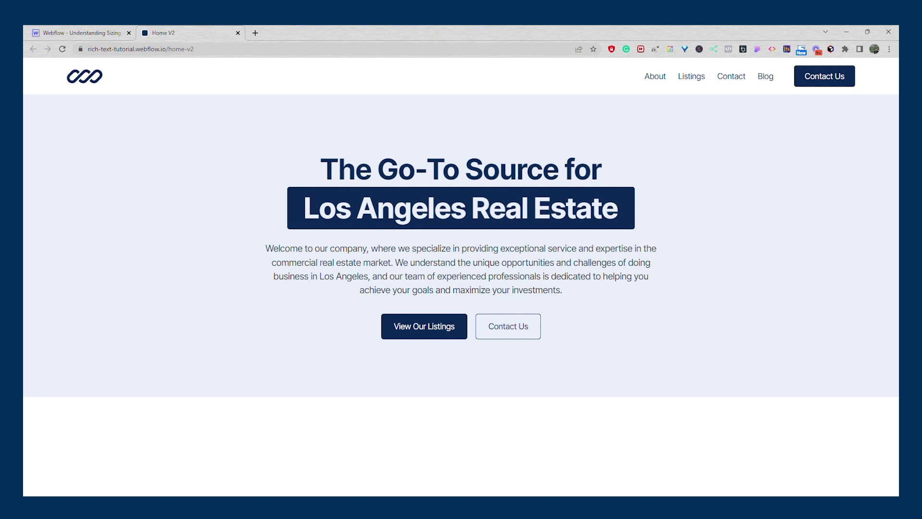
pyautogui.click(96, 30)
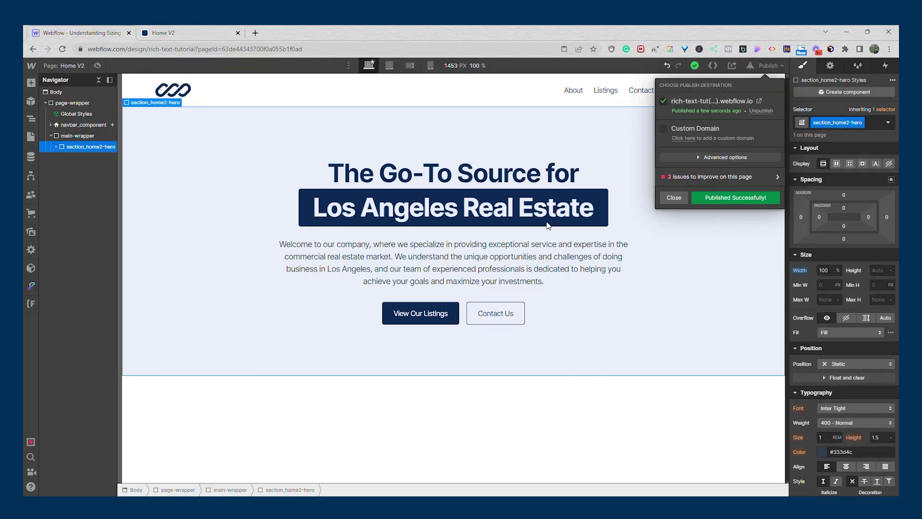
pyautogui.click(679, 203)
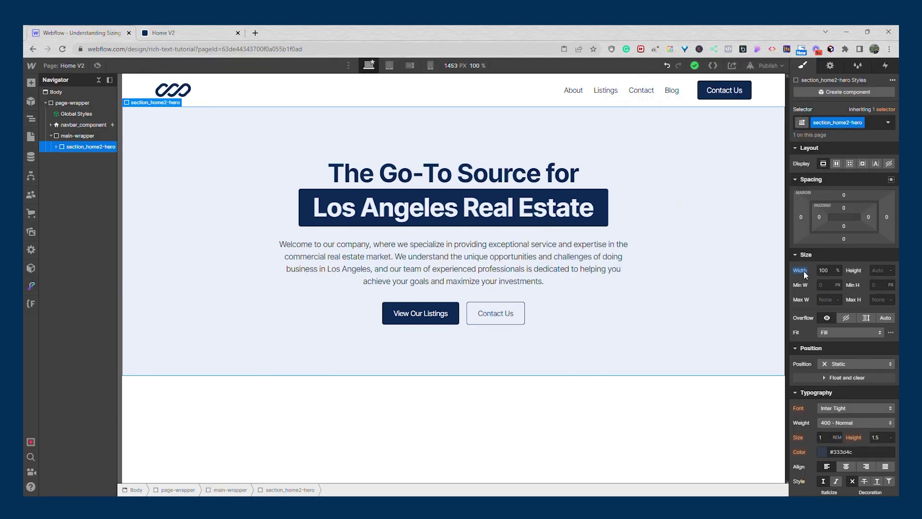
# Set section_home2-hero's width to 100 VW and republish the site to check the reloaded live Home V2 page
pyautogui.click(838, 271)
pyautogui.click(840, 312)
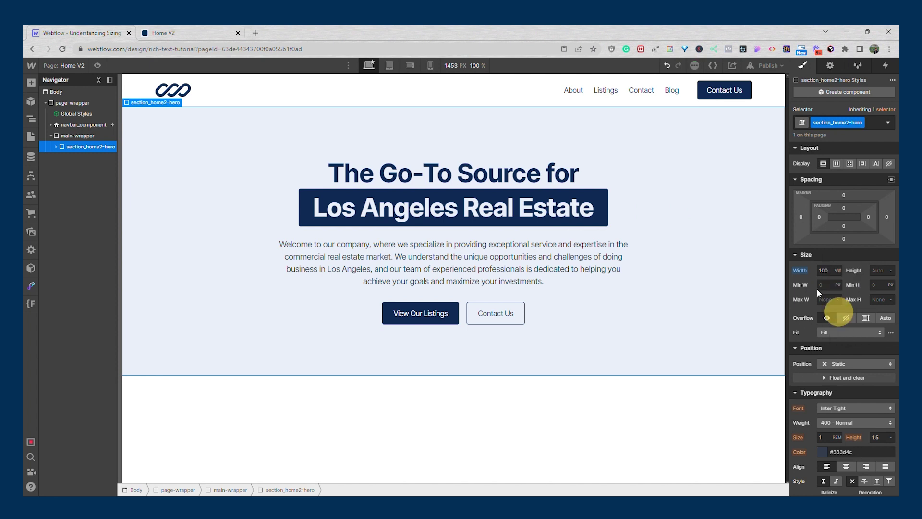
pyautogui.click(766, 65)
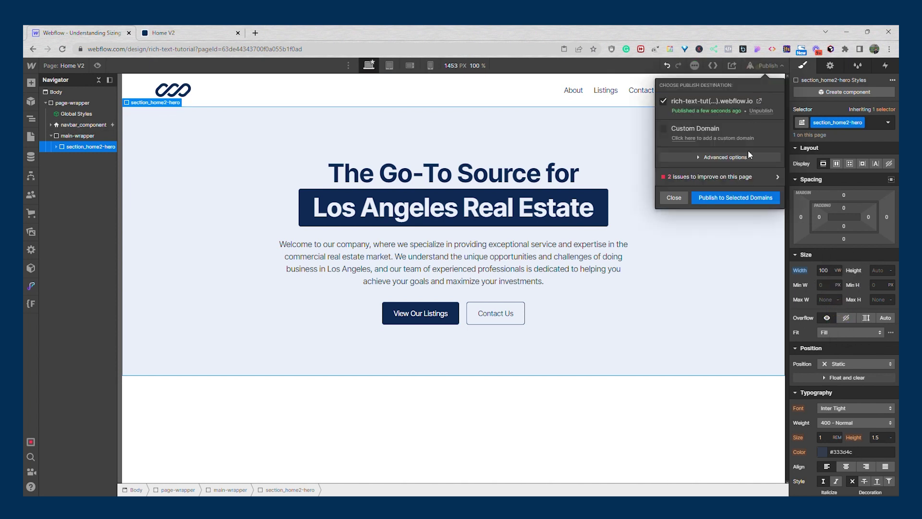
pyautogui.click(745, 196)
pyautogui.click(204, 30)
pyautogui.click(66, 50)
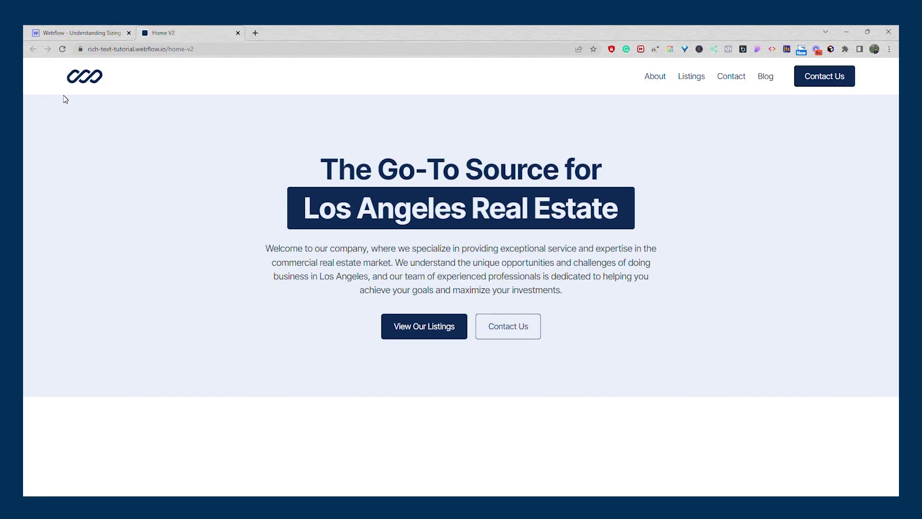
pyautogui.click(72, 32)
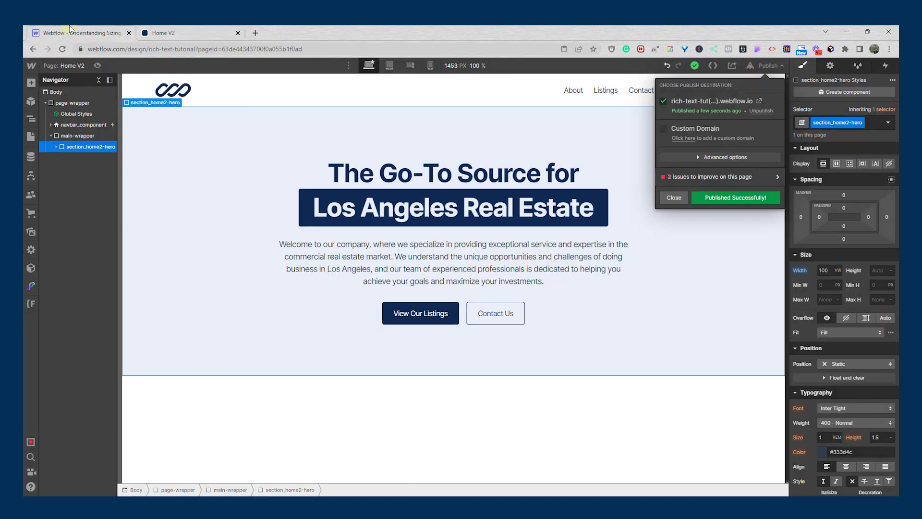
pyautogui.click(367, 163)
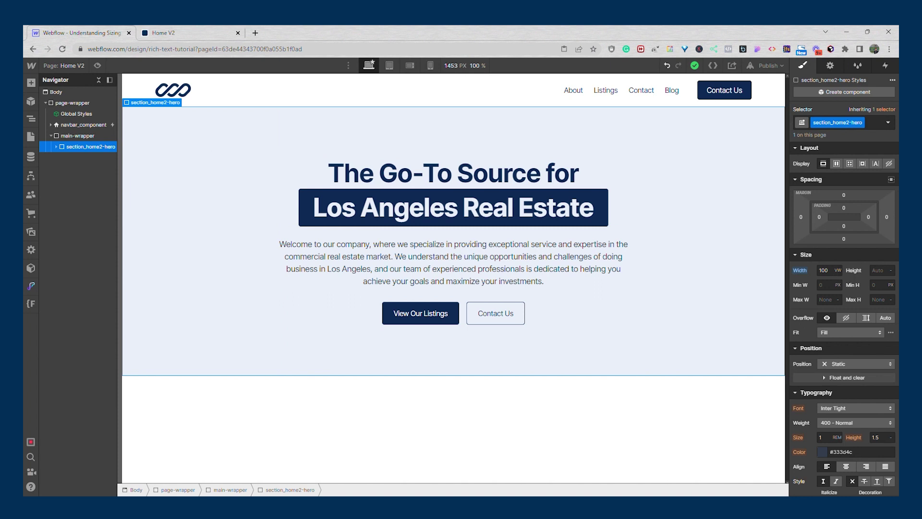
# Add a div block after section_home2-hero inside main-wrapper and give it the class section-is-section2
pyautogui.click(65, 135)
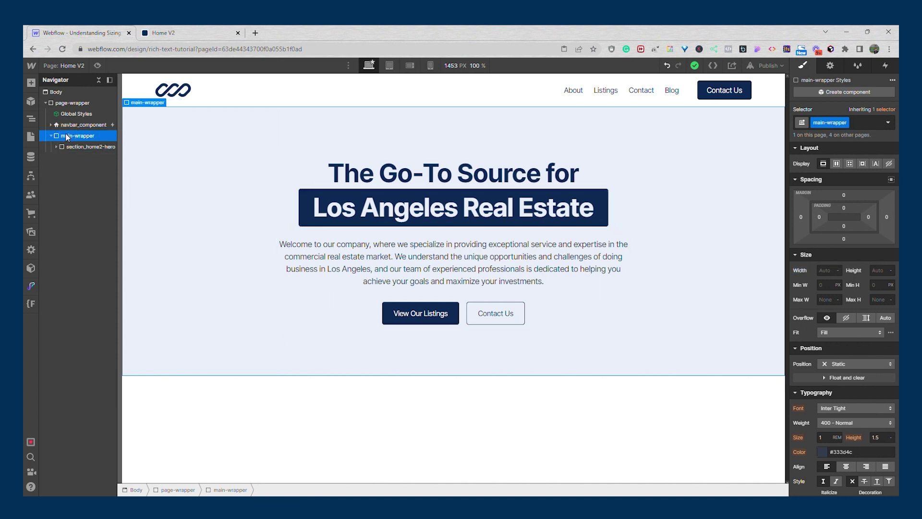
pyautogui.hotkey('ctrl', 'k')
pyautogui.write('d')
pyautogui.click(354, 143)
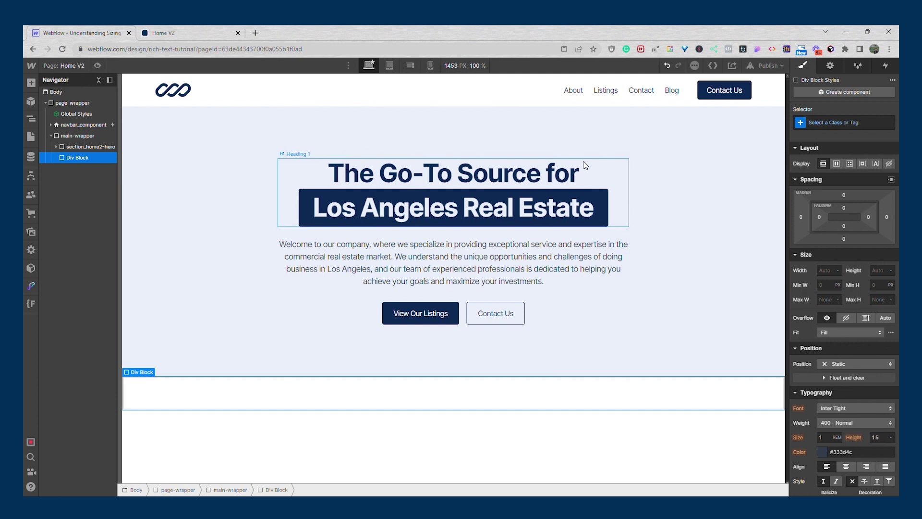
pyautogui.click(853, 122)
pyautogui.write('section-is-section2')
pyautogui.press('Return')
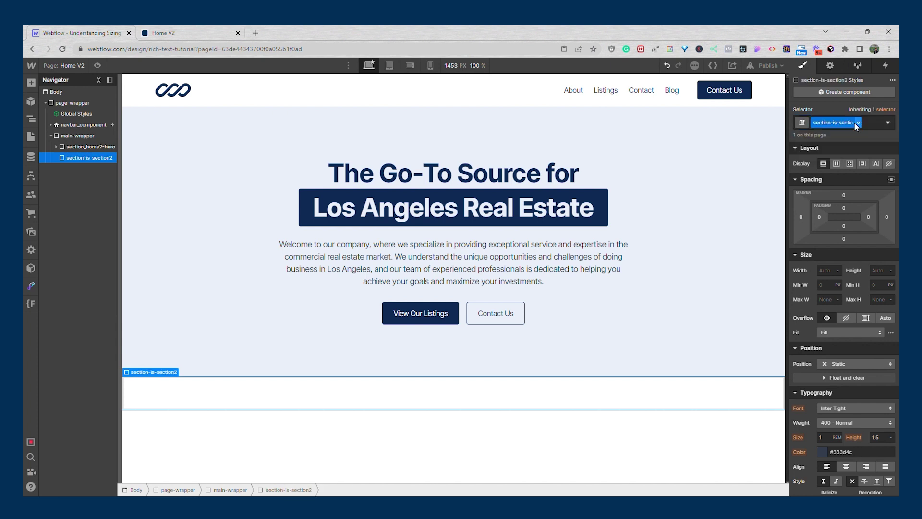
# Set section-is-section2's height to 200vh and check the page's vertical scrolling
pyautogui.click(877, 270)
pyautogui.write('200vh')
pyautogui.press('Return')
pyautogui.moveTo(786, 177)
pyautogui.mouseDown()
pyautogui.moveTo(785, 194)
pyautogui.moveTo(785, 170)
pyautogui.mouseUp()
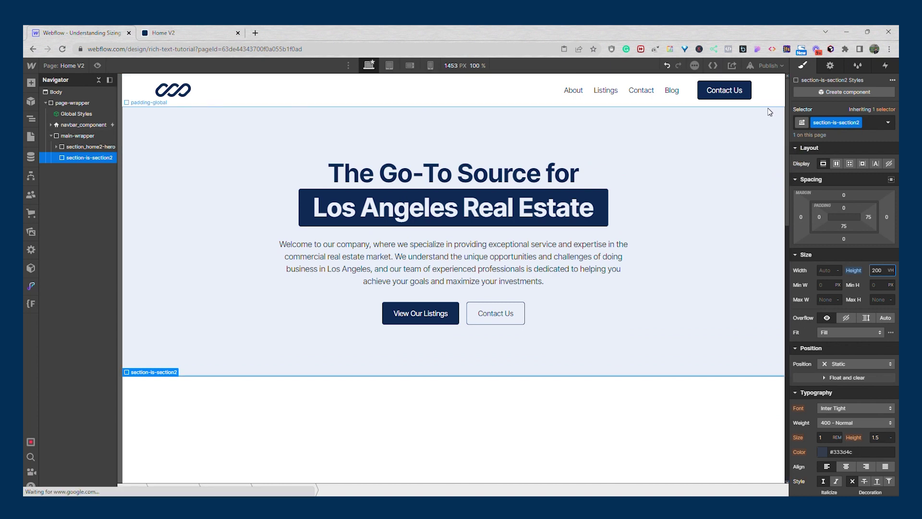
# Republish the site and check the reloaded live Home V2 page for sideways scrolling
pyautogui.click(766, 66)
pyautogui.click(747, 197)
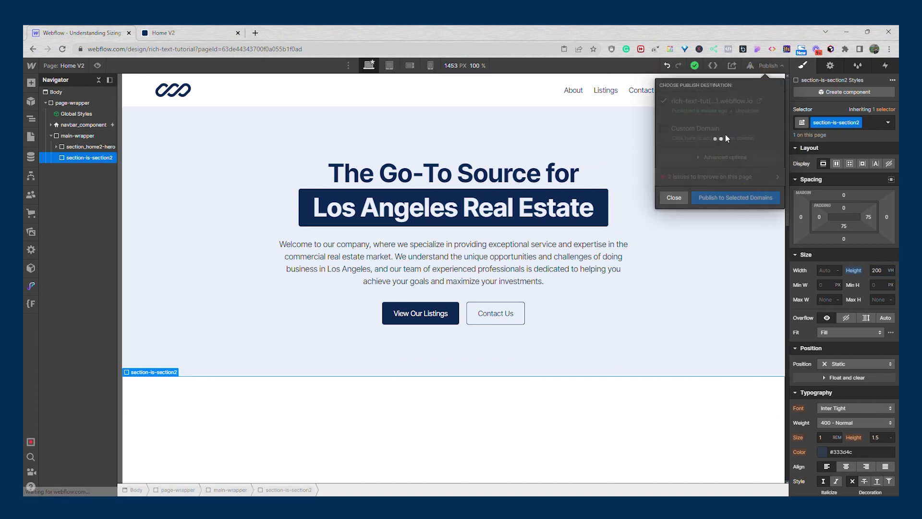
pyautogui.click(214, 29)
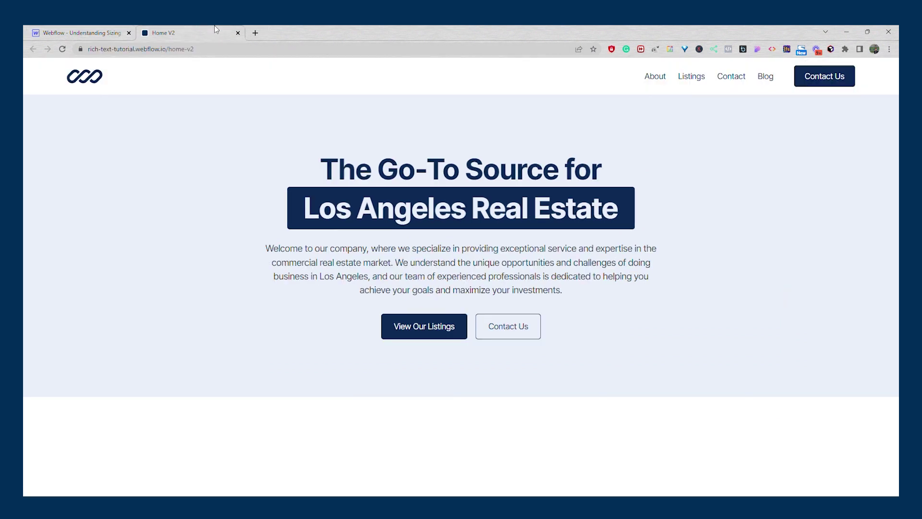
pyautogui.click(62, 49)
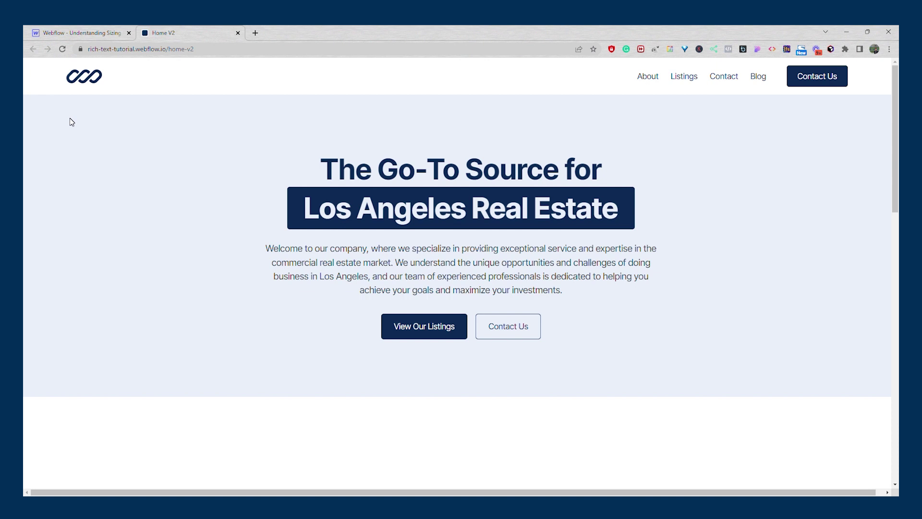
pyautogui.moveTo(248, 491)
pyautogui.mouseDown()
pyautogui.moveTo(259, 492)
pyautogui.moveTo(239, 491)
pyautogui.moveTo(282, 493)
pyautogui.moveTo(243, 493)
pyautogui.moveTo(264, 493)
pyautogui.mouseUp()
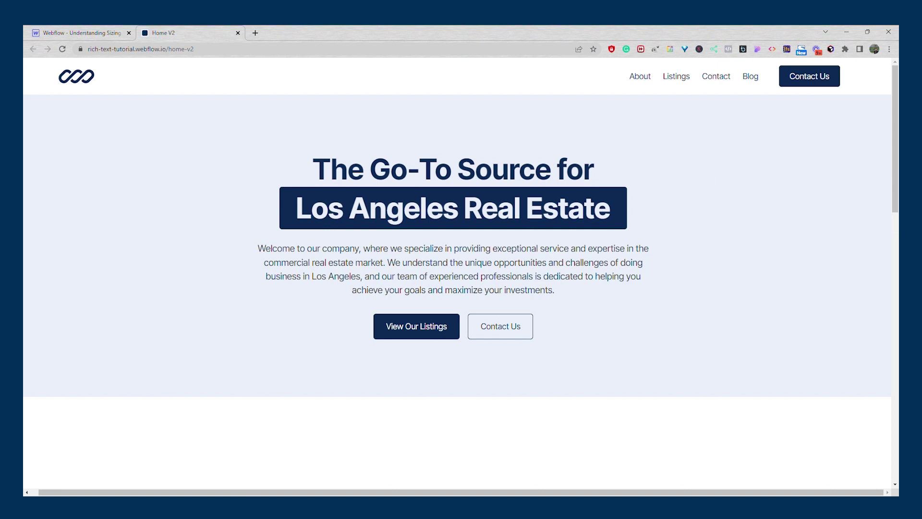
pyautogui.click(79, 32)
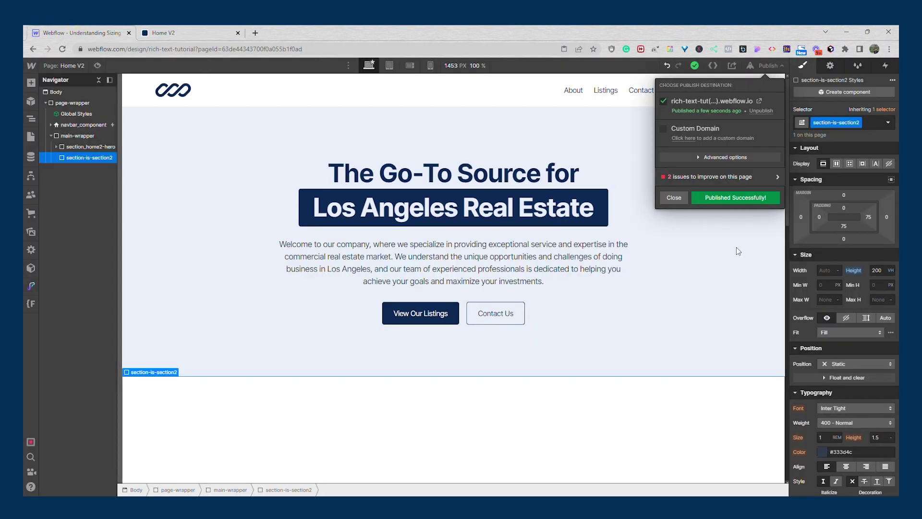
# Set section_home2-hero's width to 100%
pyautogui.click(104, 147)
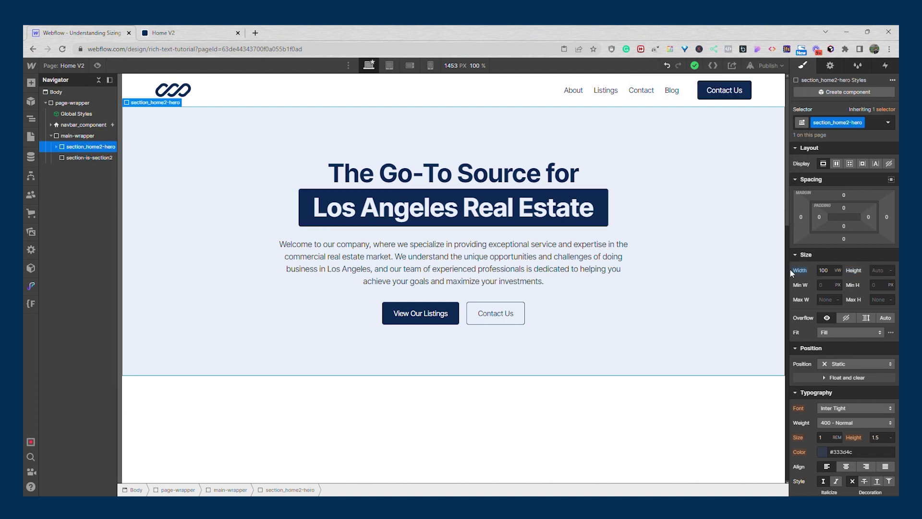
pyautogui.click(837, 271)
pyautogui.click(839, 225)
# Republish the site with the percentage-width hero and reload the live Home V2 page to check for horizontal overflow
pyautogui.click(768, 66)
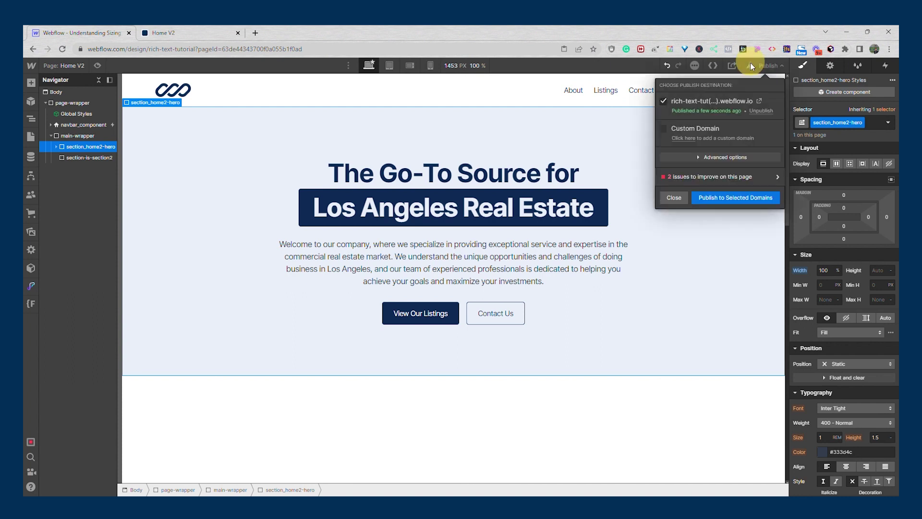
pyautogui.click(730, 196)
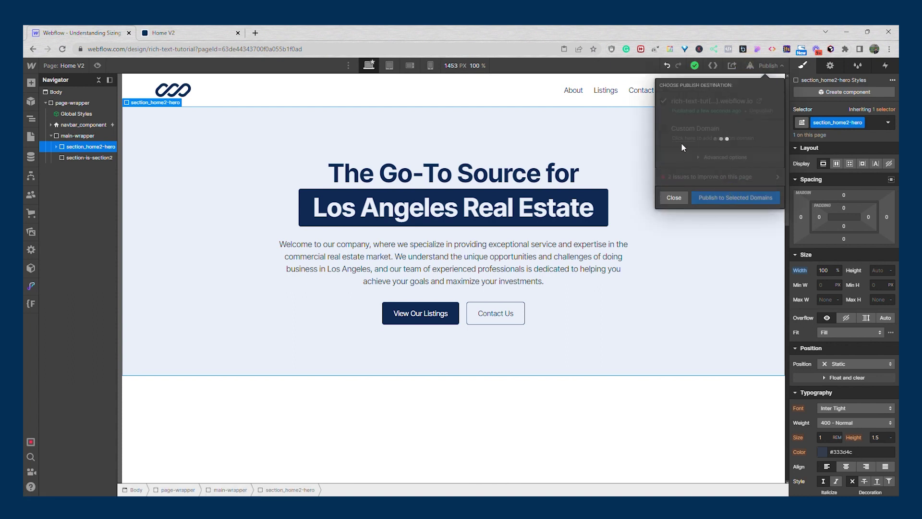
pyautogui.click(176, 28)
pyautogui.click(63, 49)
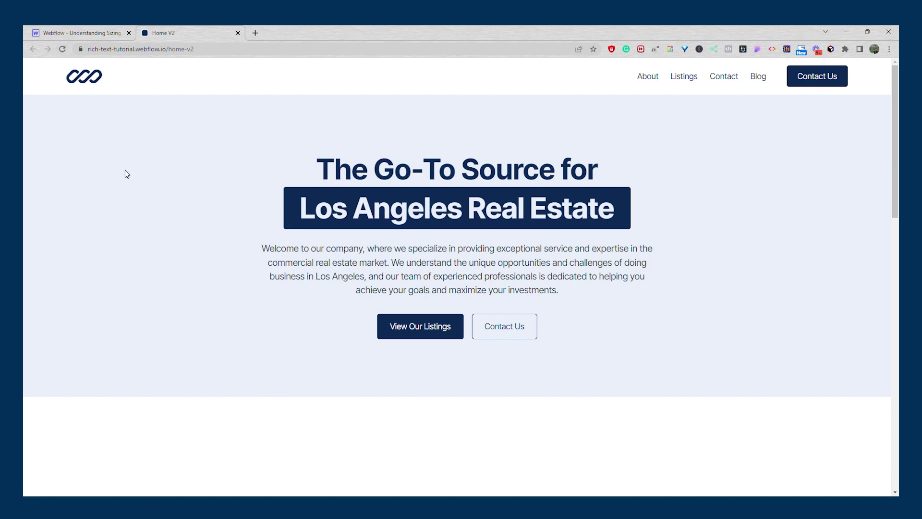